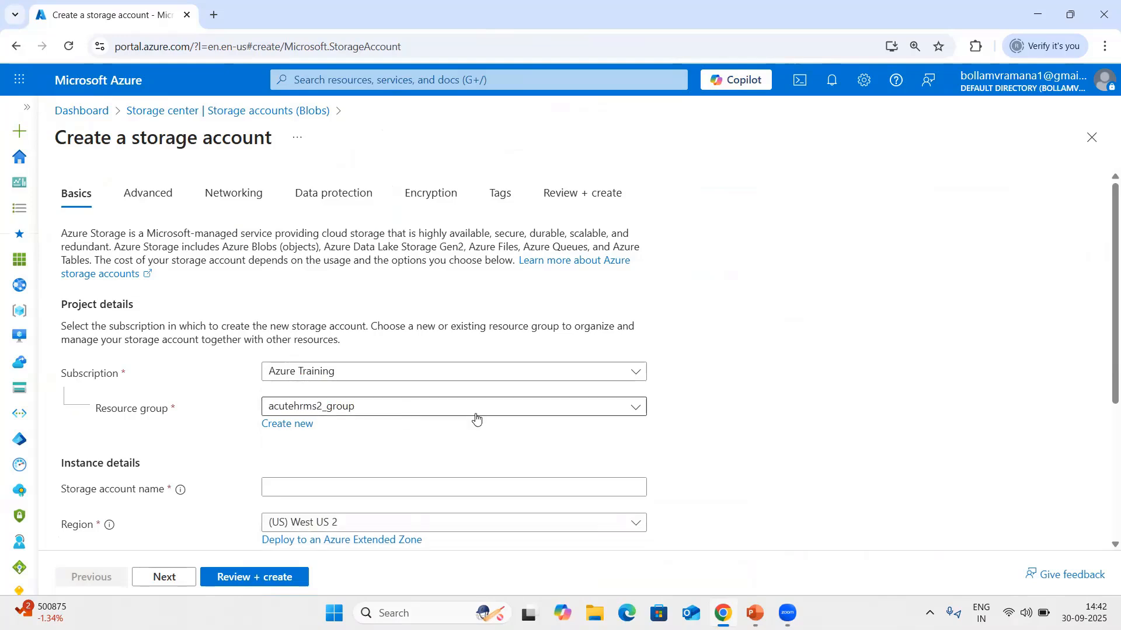
Create a new resource group named rg-acutestg for the storage account.
click(298, 434)
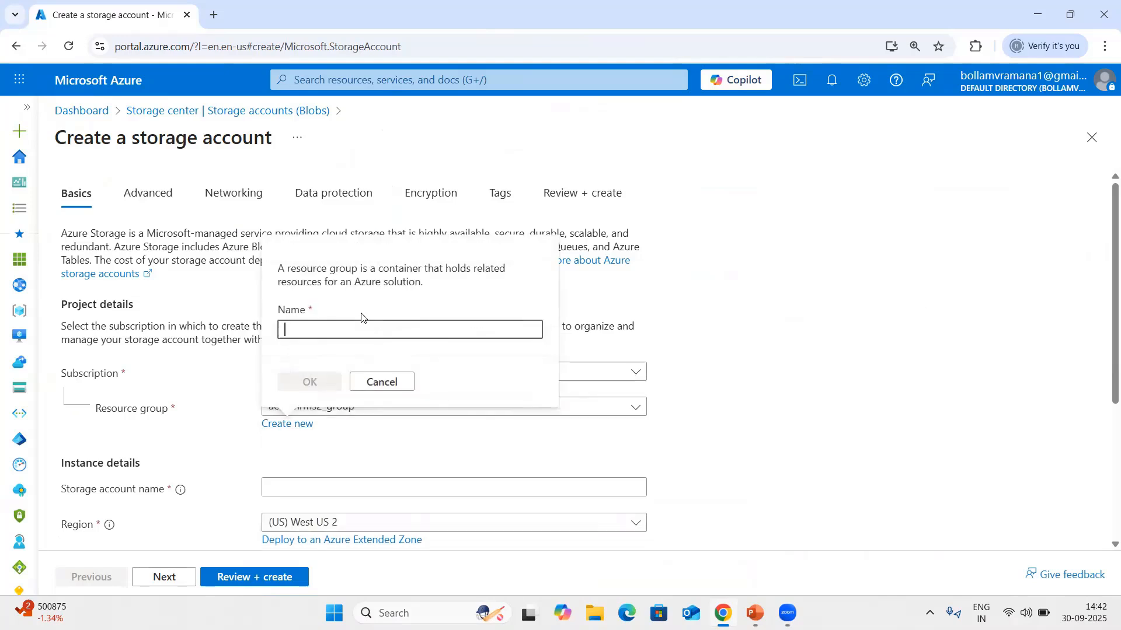
text(rg-)
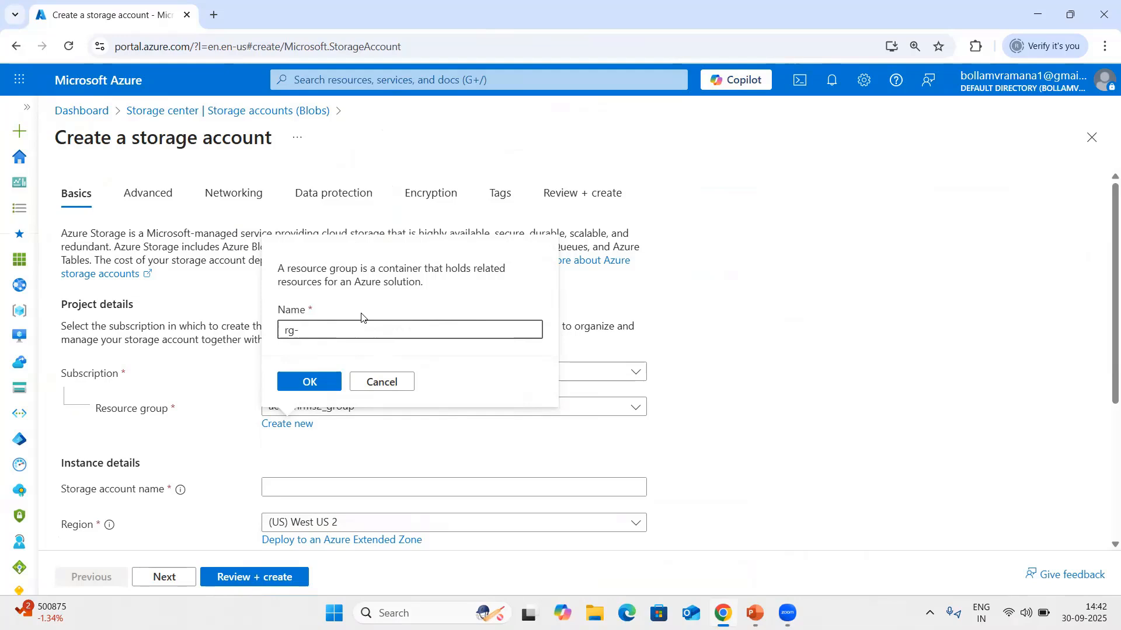
text(acutestg)
click(325, 379)
Name the storage account acutesoratesa and set its preferred storage type to Azure Blob Storage or Azure Data Lake Storage Gen 2.
scroll(388, 442, down, 2)
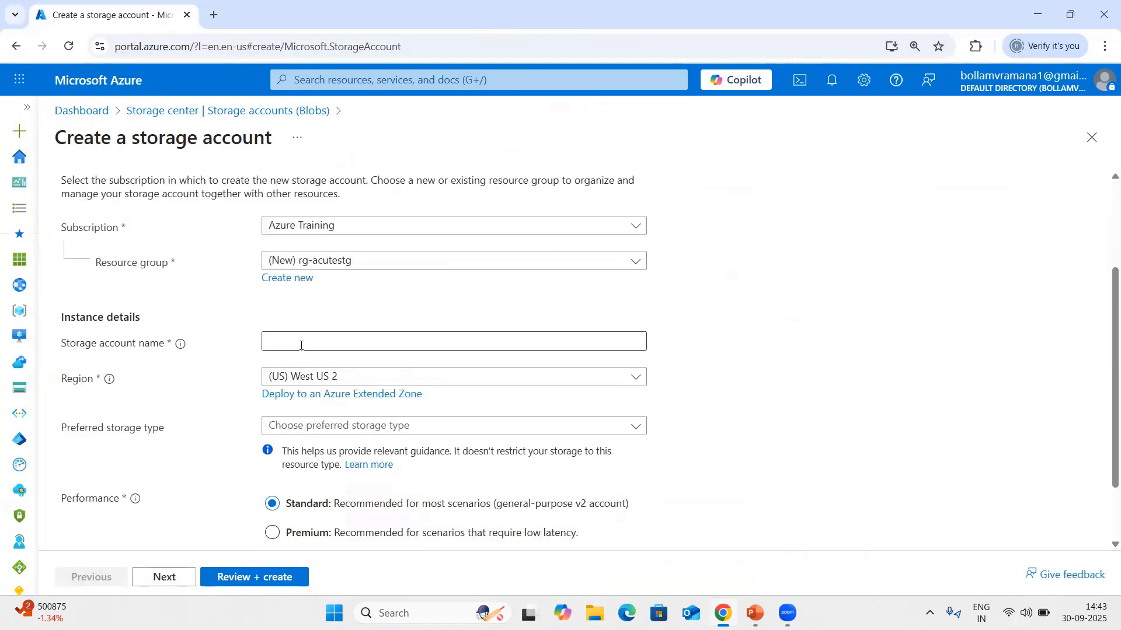
click(300, 346)
text(acutes)
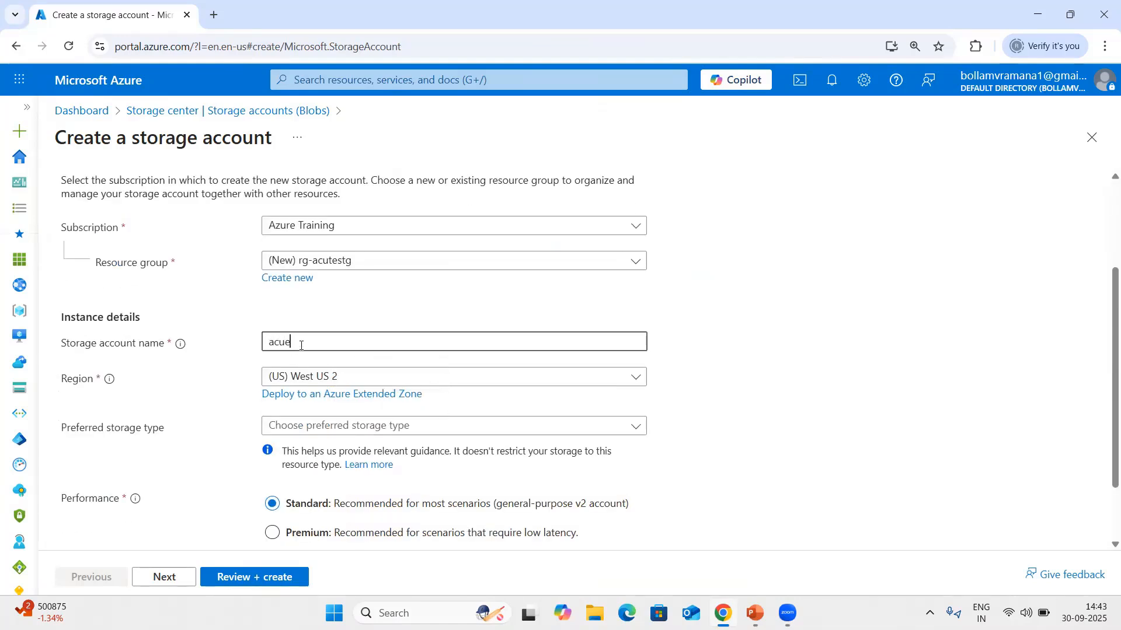
text(oratesa)
scroll(378, 365, down, 2)
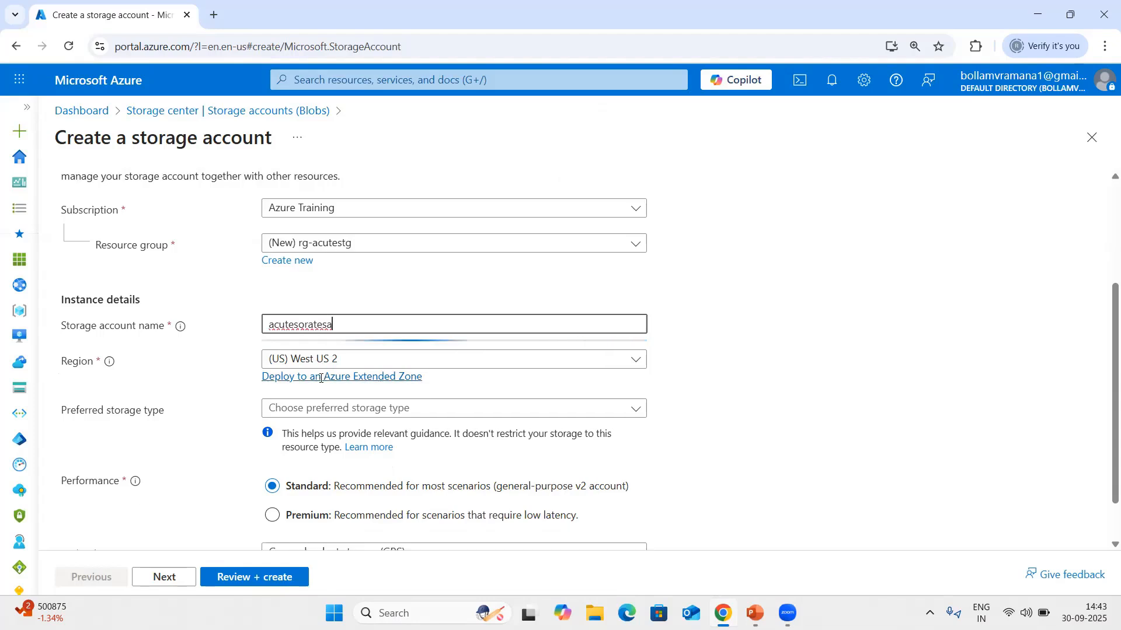
click(378, 354)
click(378, 377)
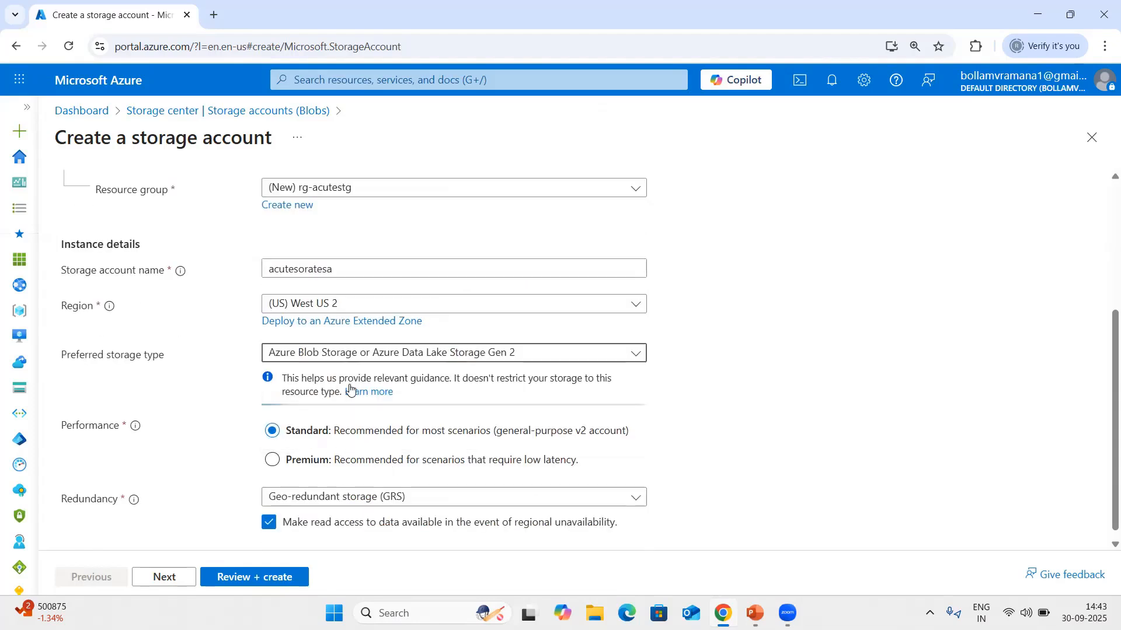
Set the redundancy to Locally-redundant storage (LRS), keep the remaining defaults, and review and create the storage account.
scroll(310, 511, down, 1)
click(387, 486)
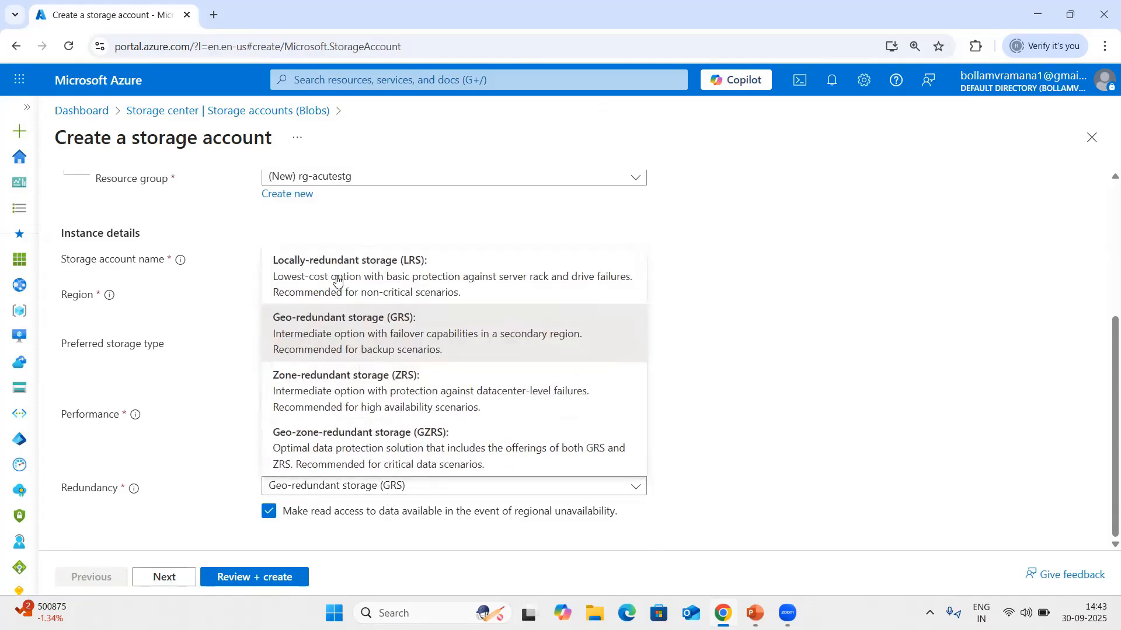
click(304, 279)
click(165, 577)
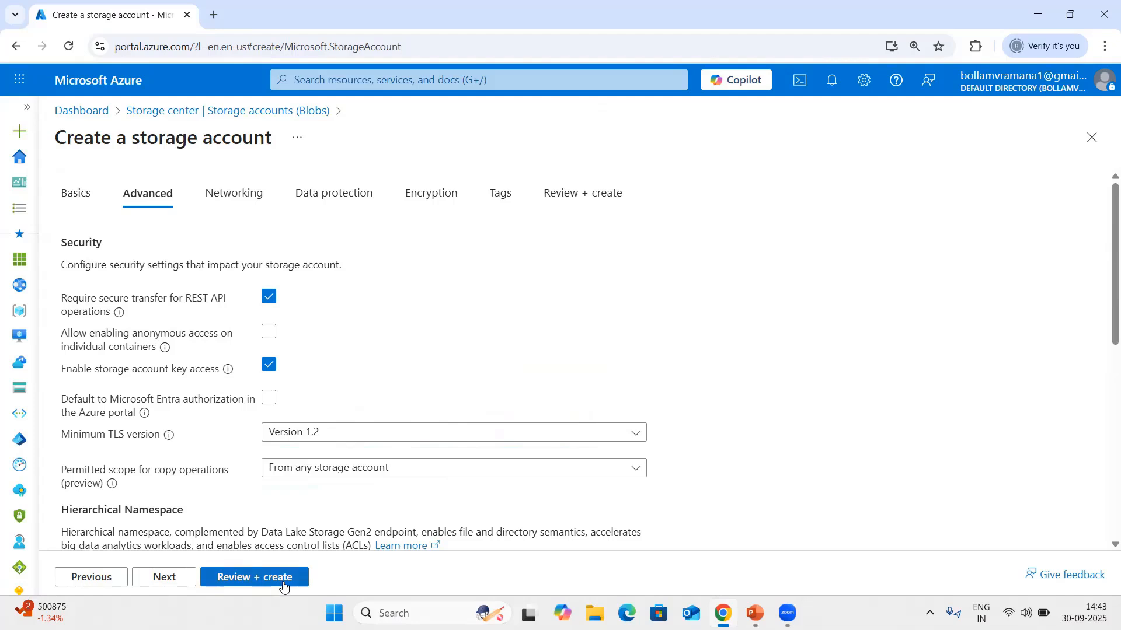
click(264, 579)
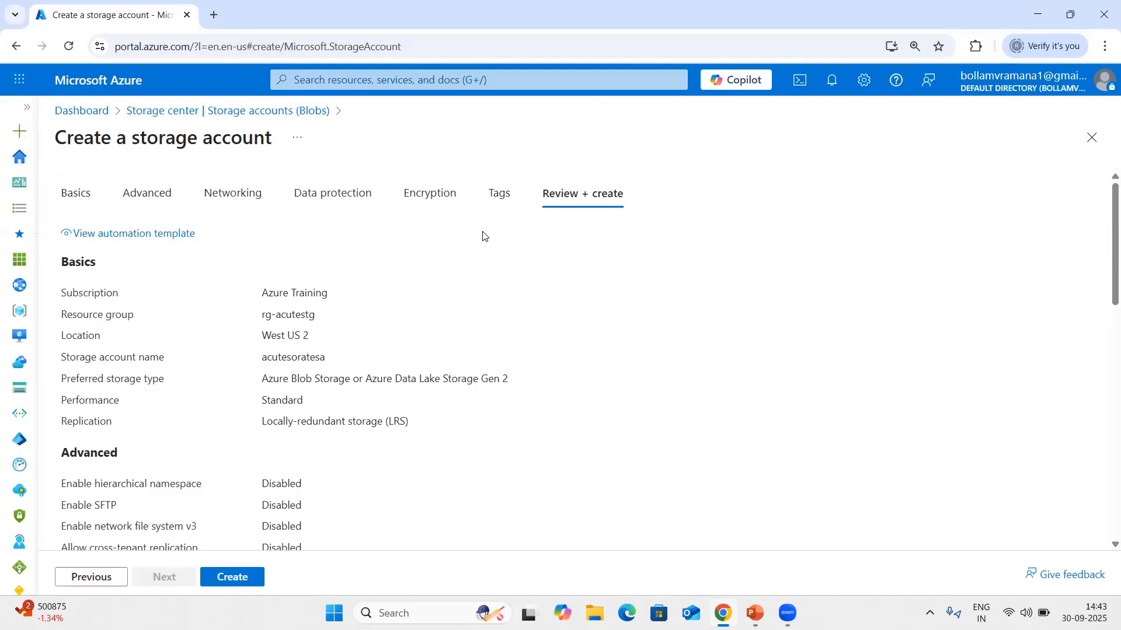
click(224, 578)
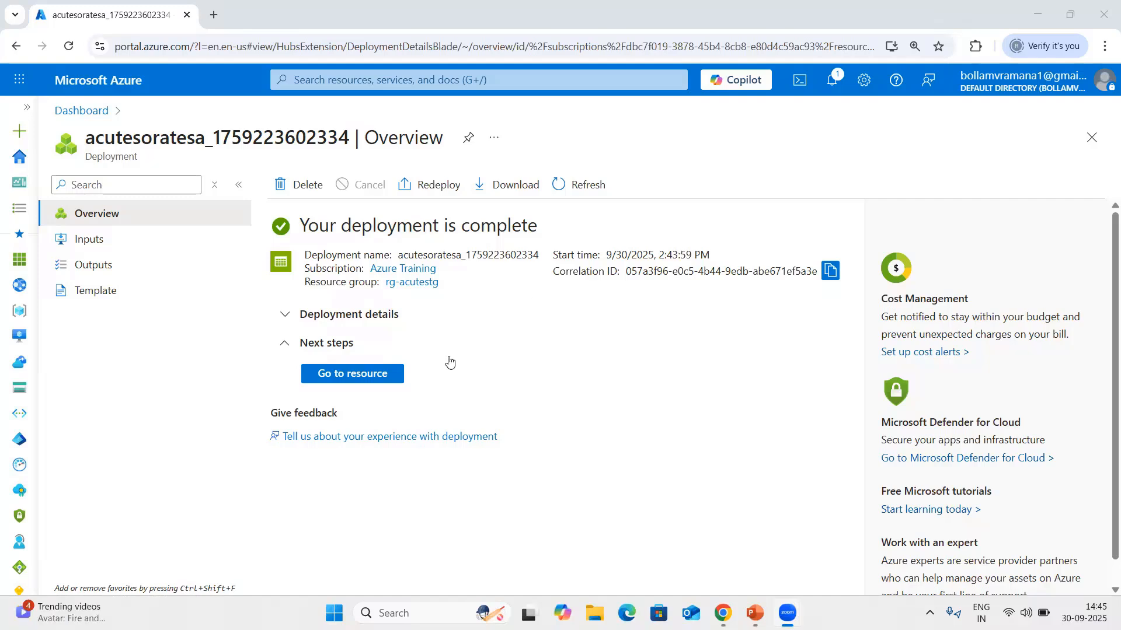
Go to the deployed storage account and add a blob container named projects.
click(353, 379)
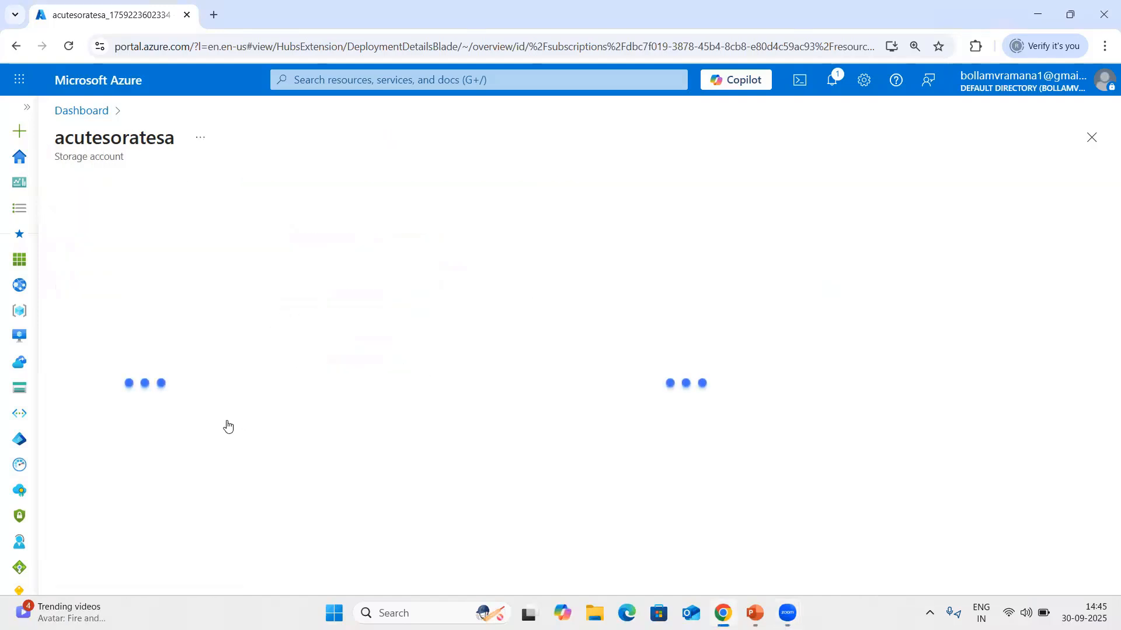
scroll(125, 374, down, 4)
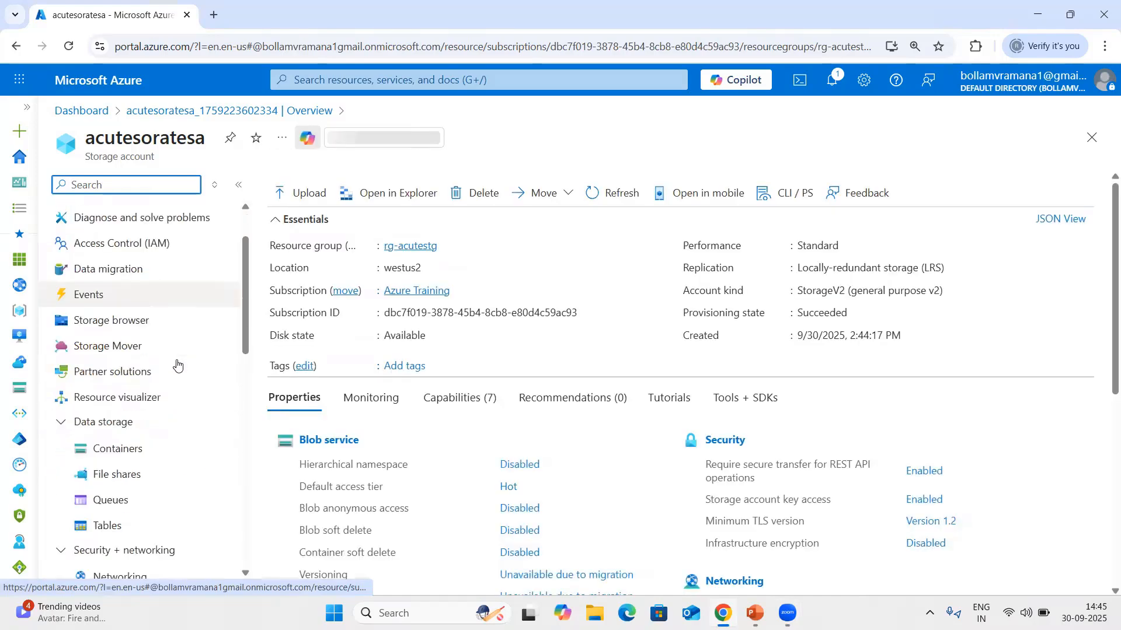
click(105, 308)
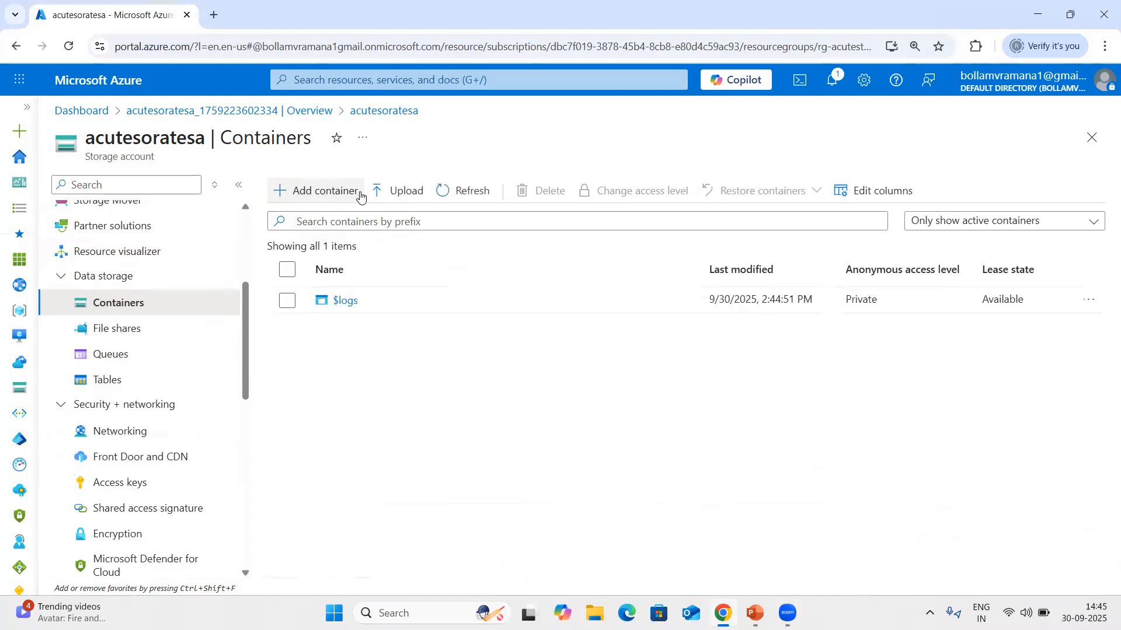
click(309, 197)
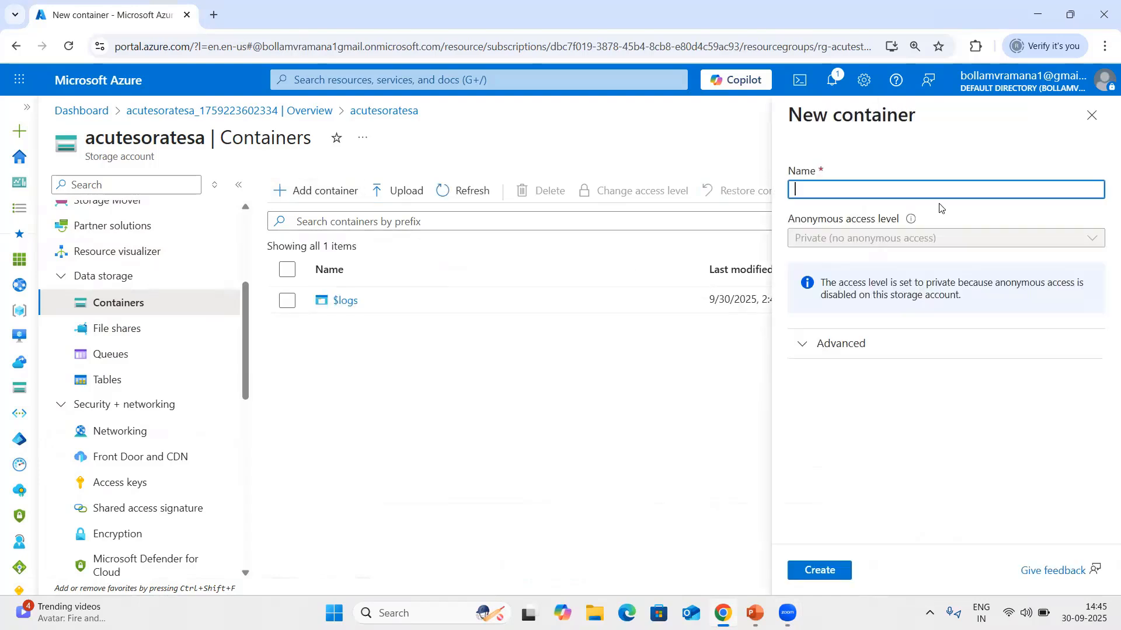
click(854, 193)
text(Pr)
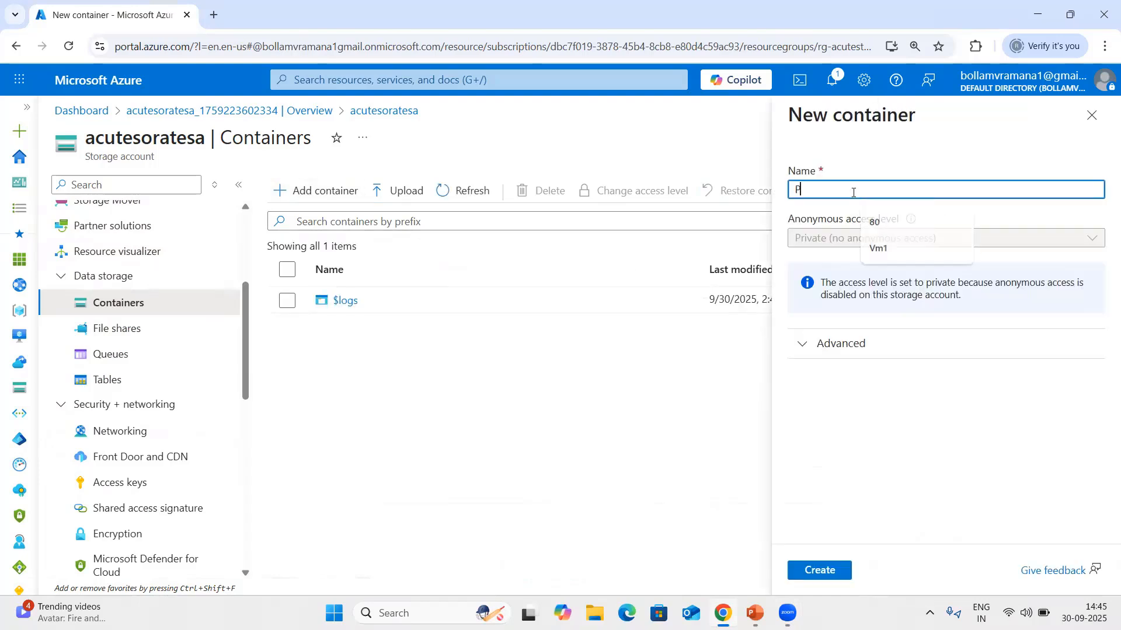
key(BackSpace)
key(BackSpace)
text(projects)
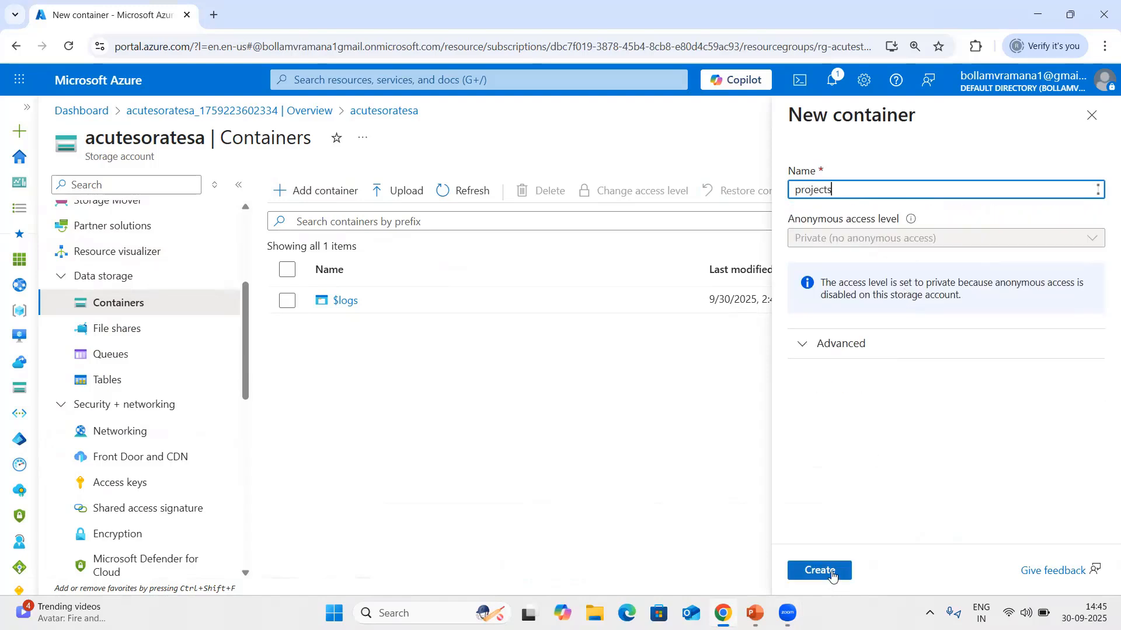
click(828, 572)
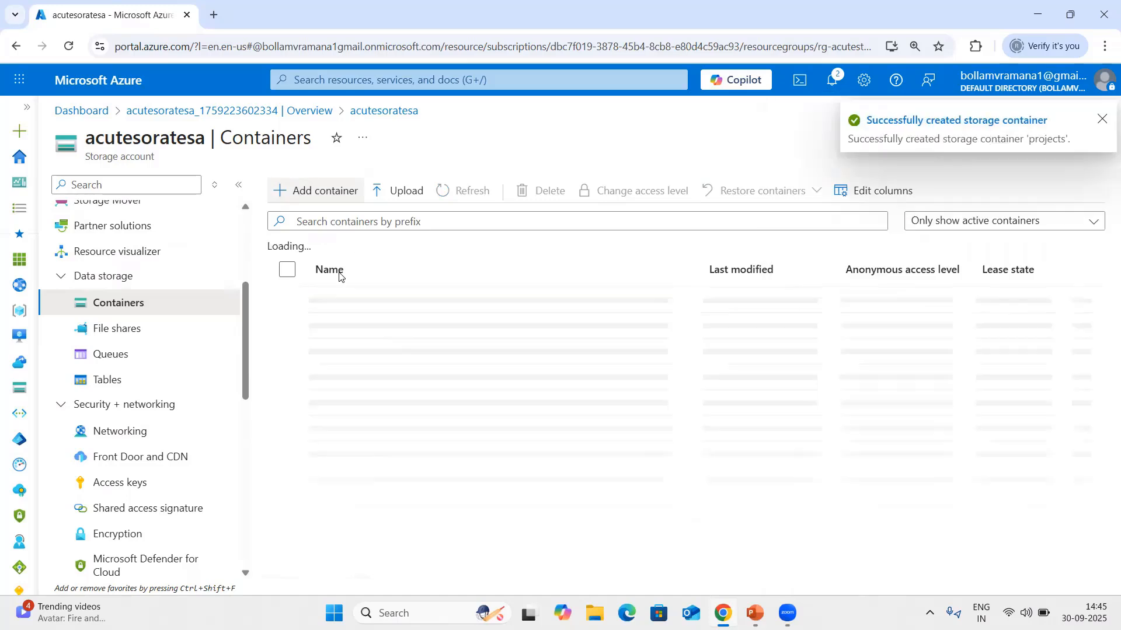
Add a second container named training and refresh the container list.
click(342, 202)
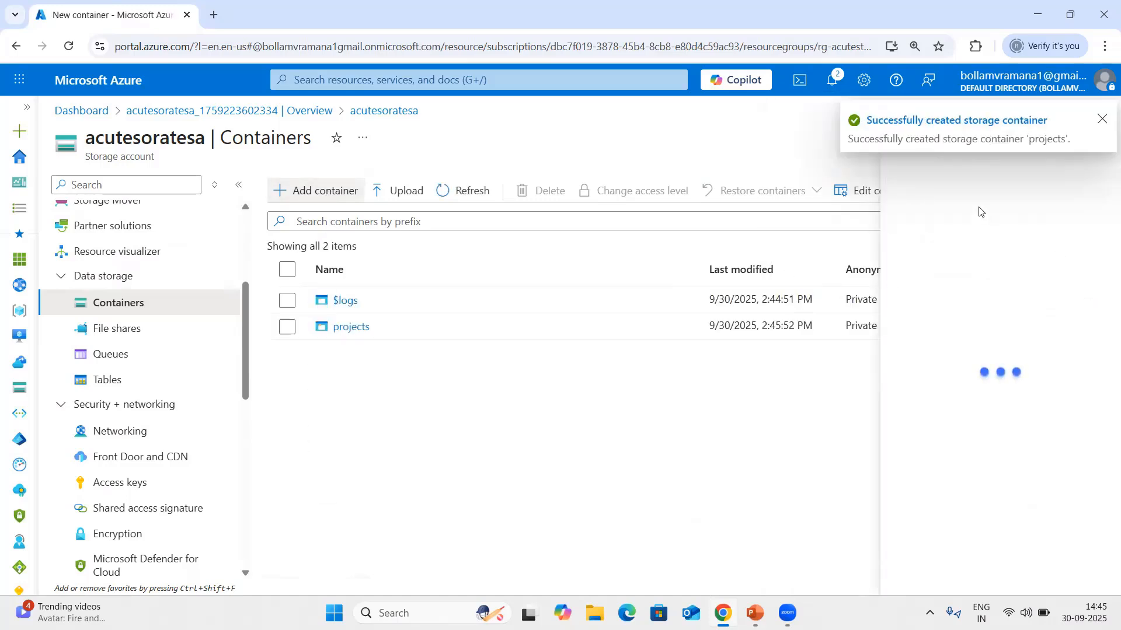
text(t)
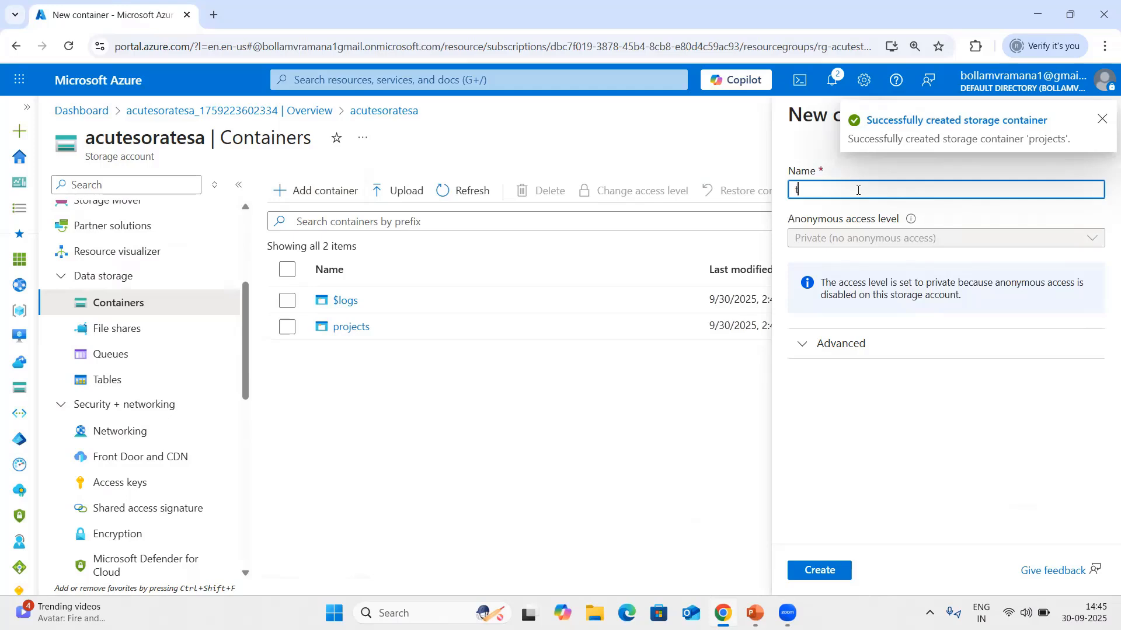
text(raining)
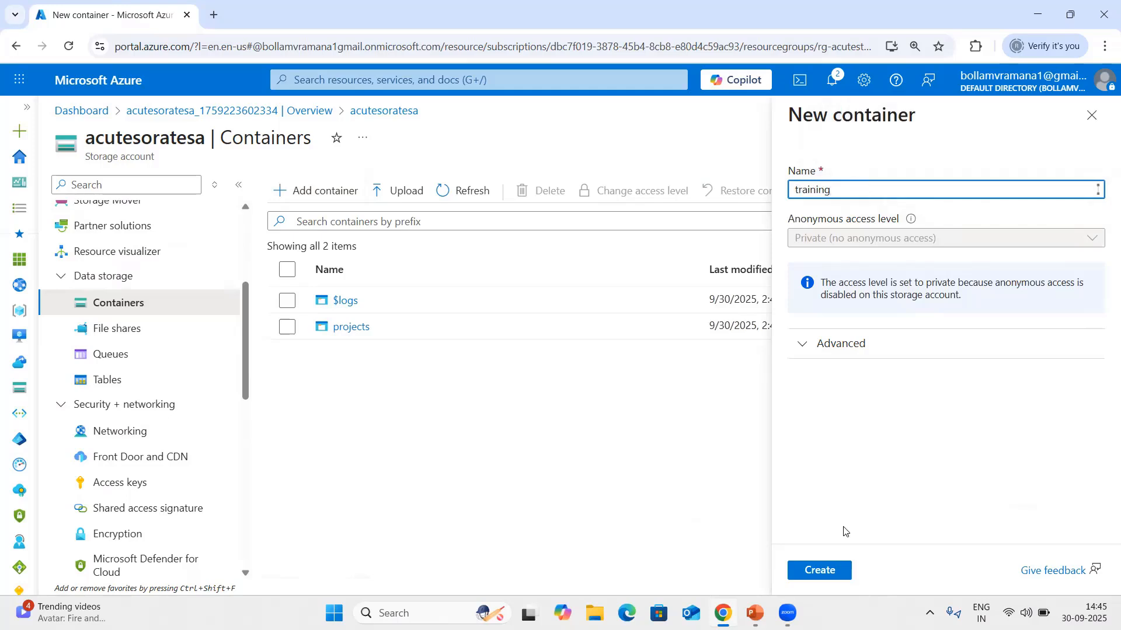
click(843, 571)
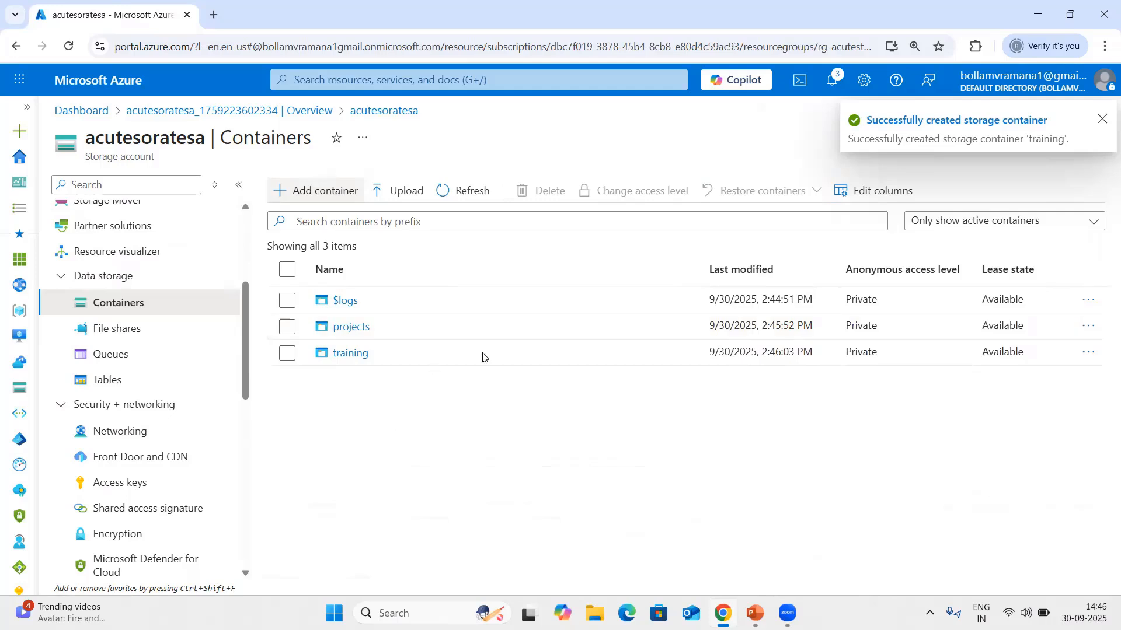
click(458, 191)
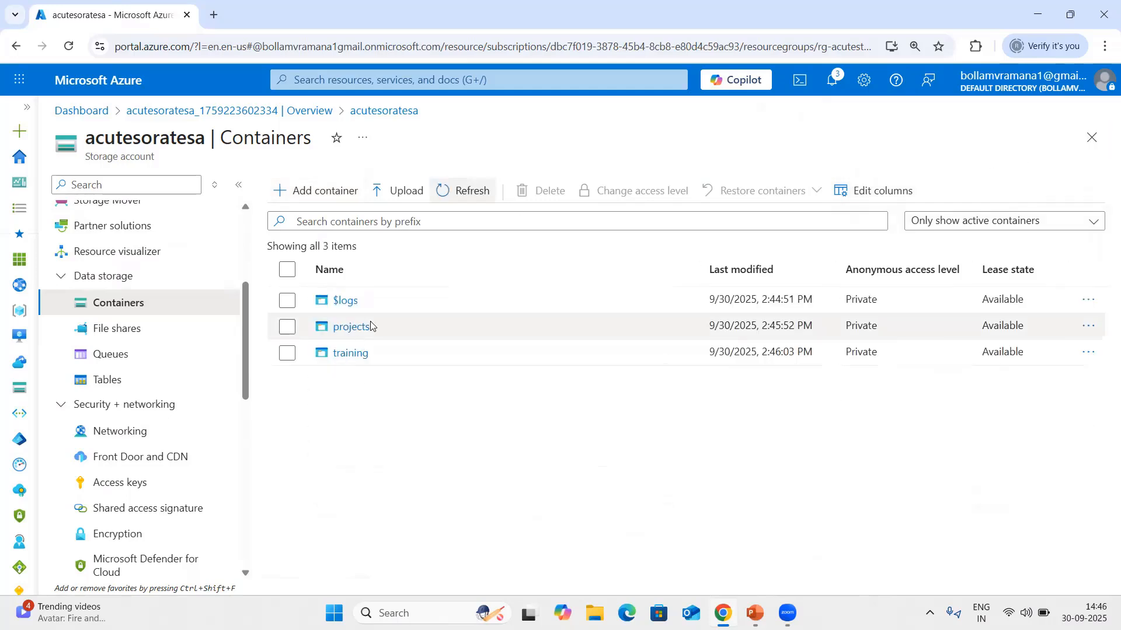
Upload the hrmsacute, hrmsacuteimages, acutehrmsvideos and acutehrmssupport PublishSettings files from Downloads to the training container, and return to the container list.
click(346, 354)
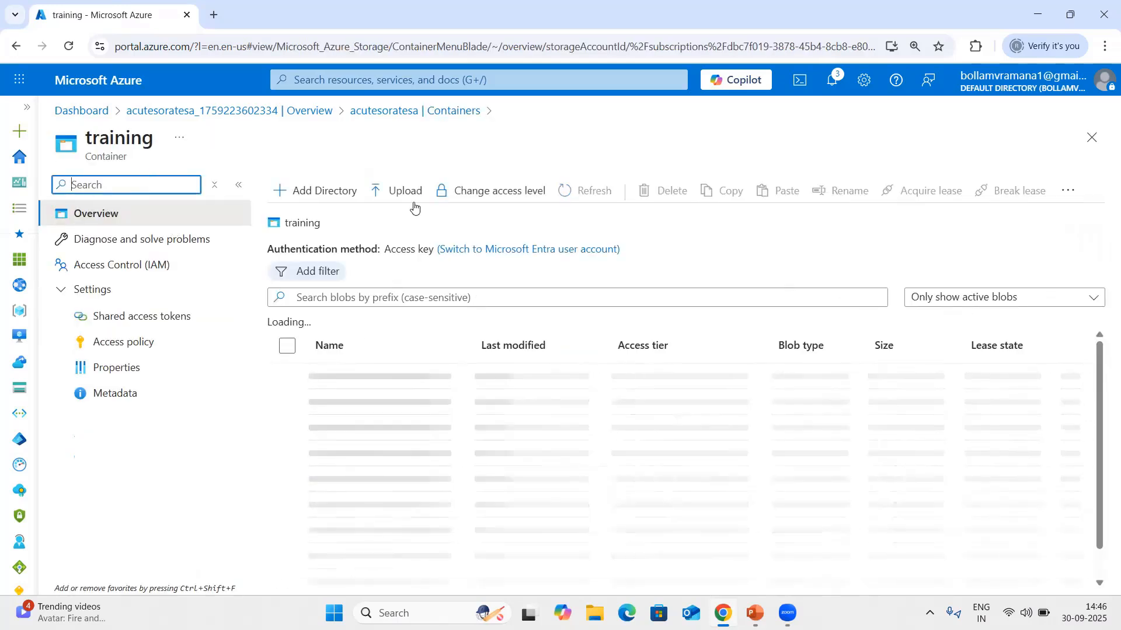
click(397, 191)
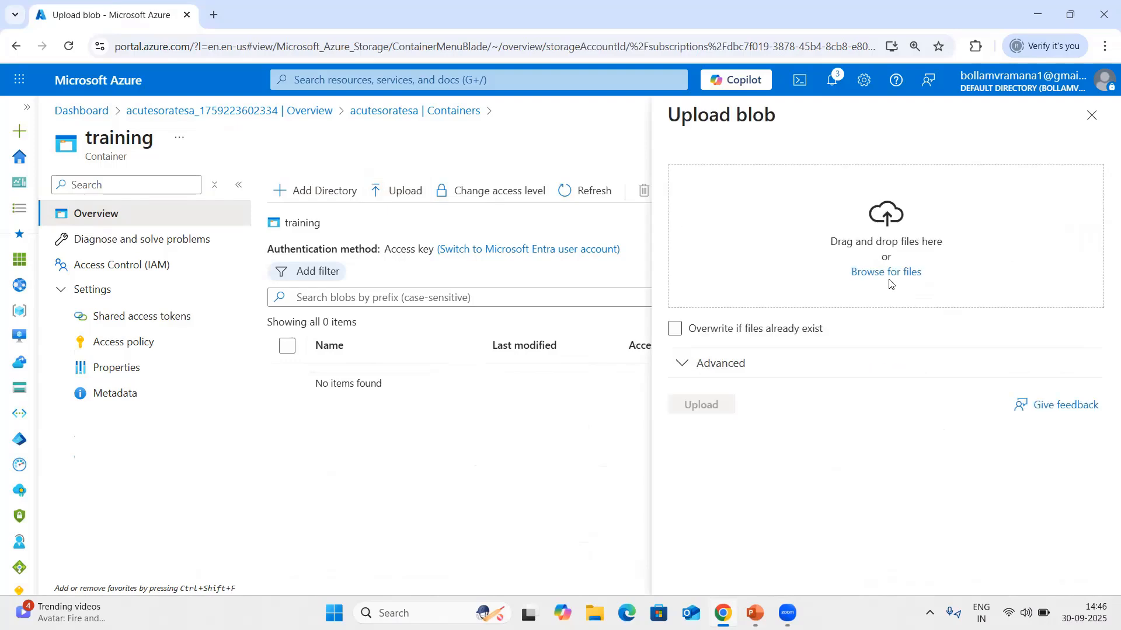
click(892, 271)
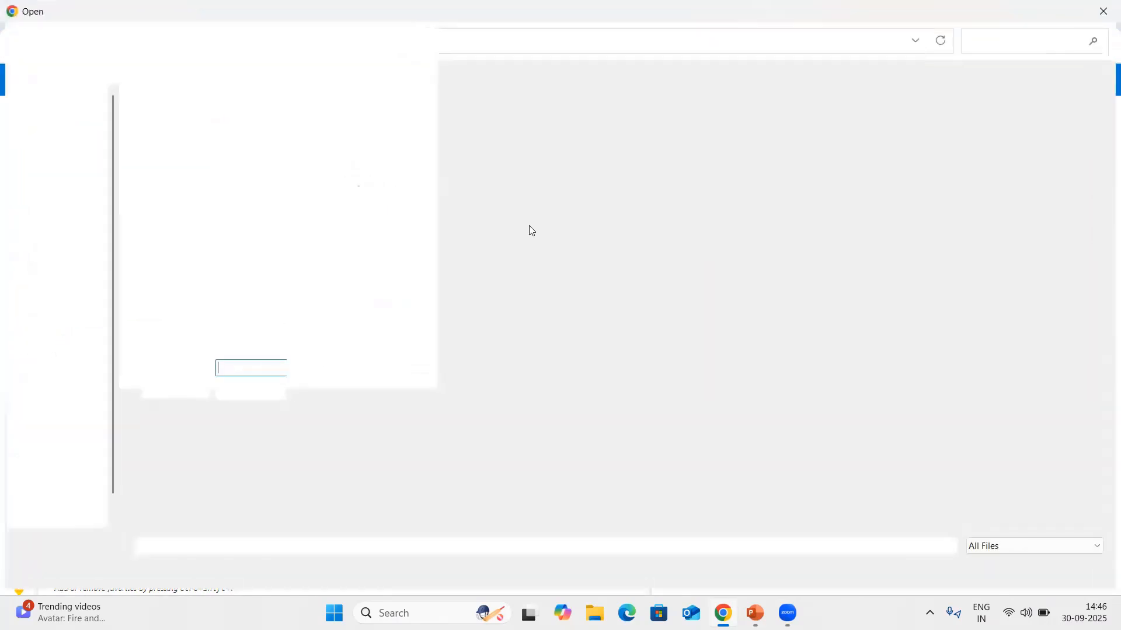
click(198, 133)
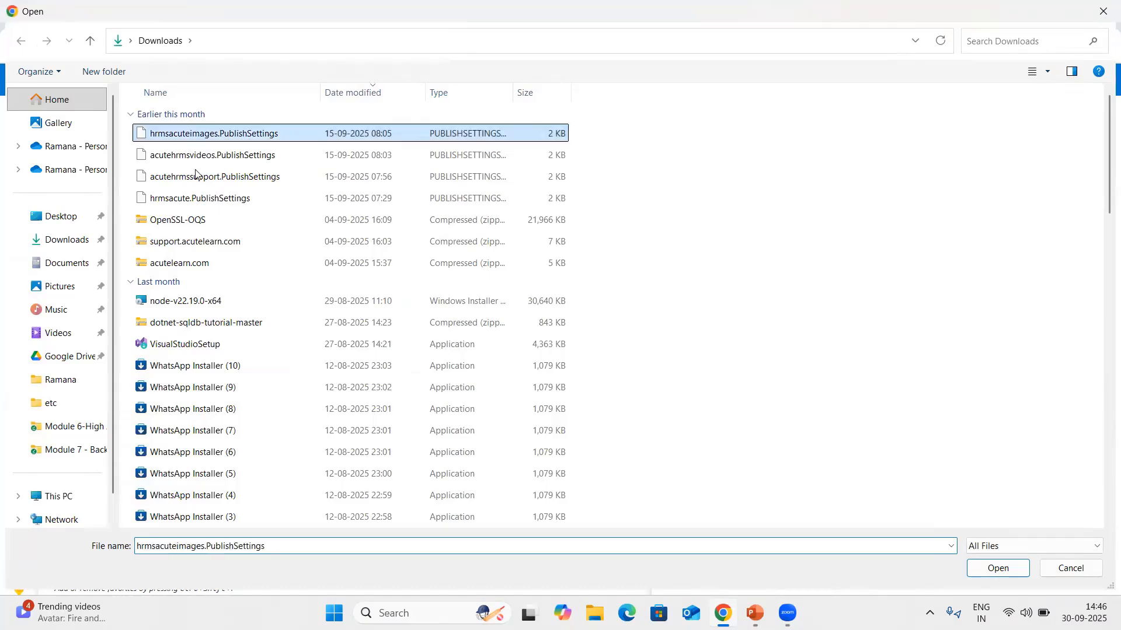
shift+click(198, 198)
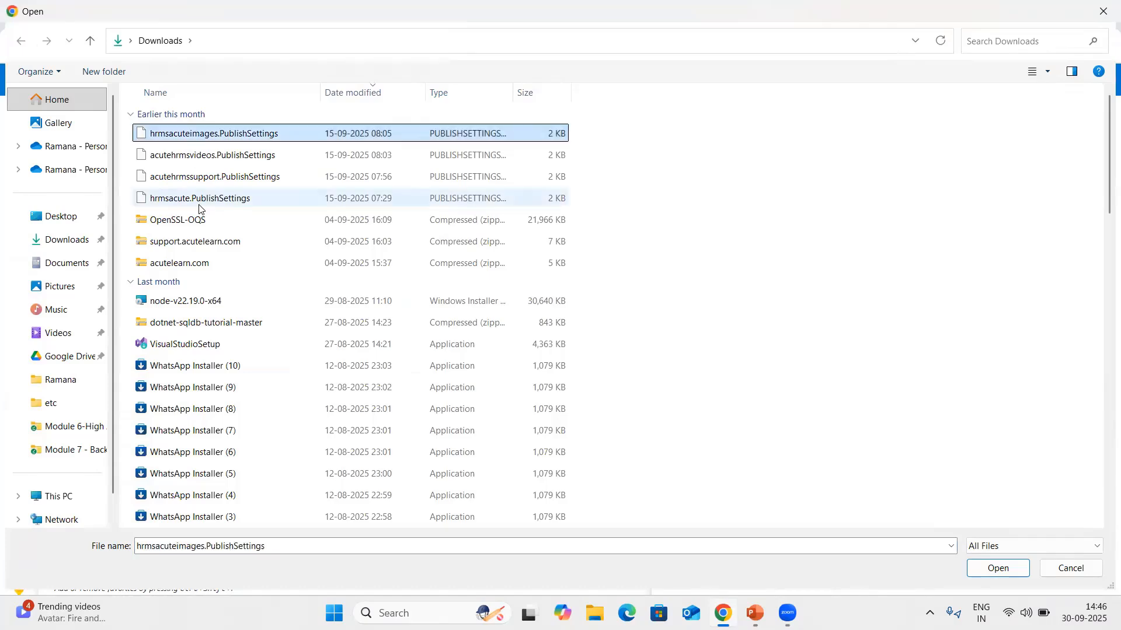
click(1012, 571)
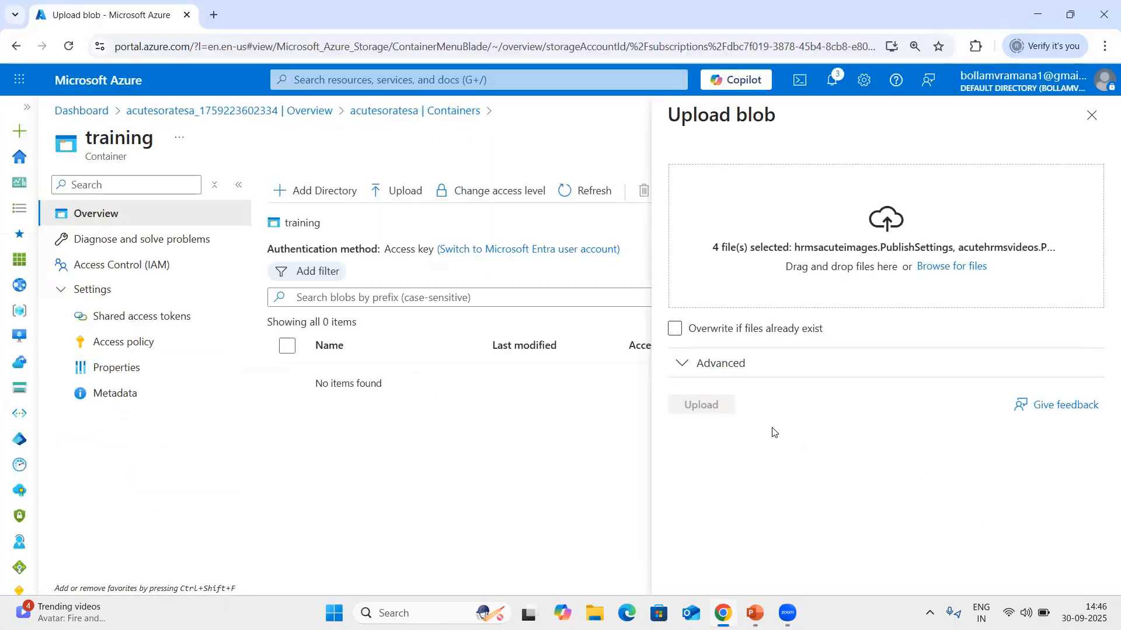
click(703, 407)
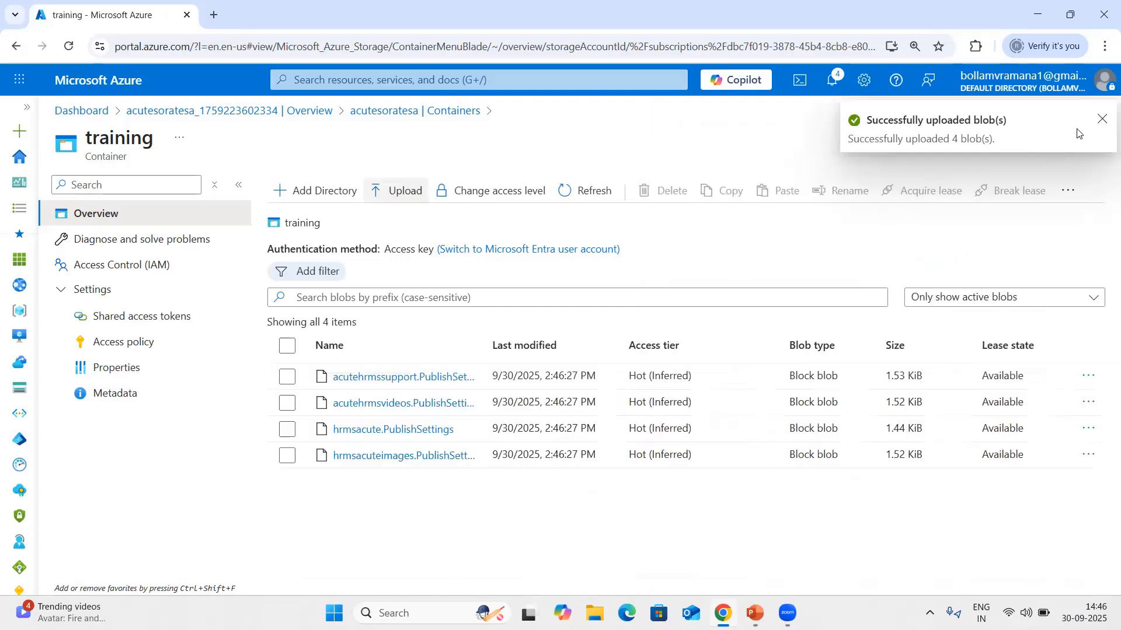
click(1101, 119)
click(1091, 137)
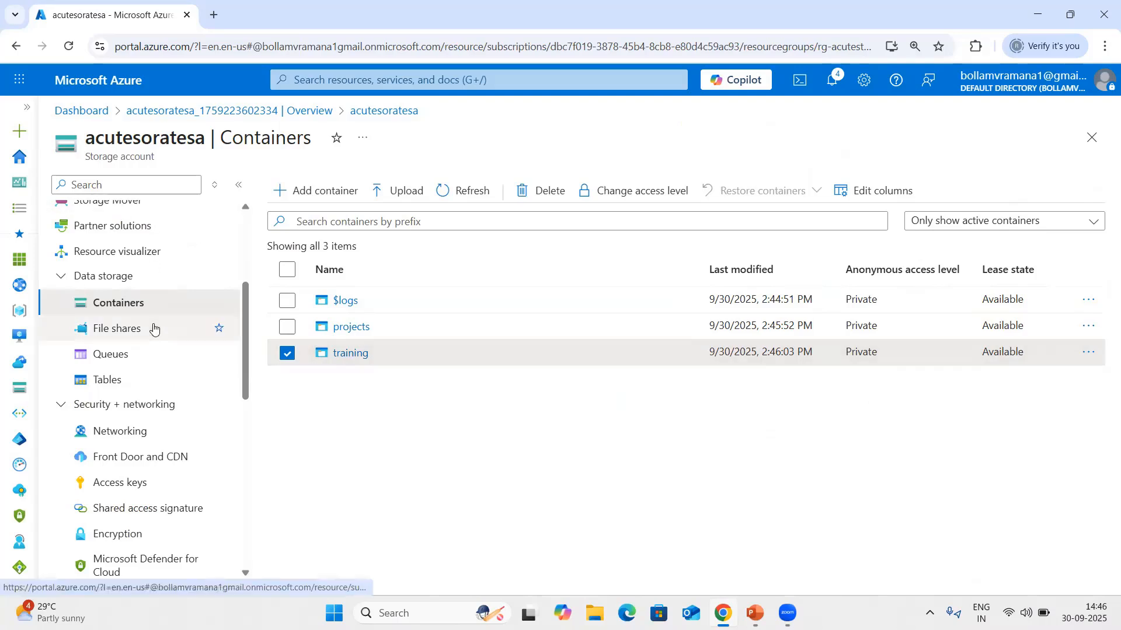
Enable Azure Backup for blobs in the storage account's data protection settings.
scroll(156, 323, down, 4)
scroll(155, 301, down, 3)
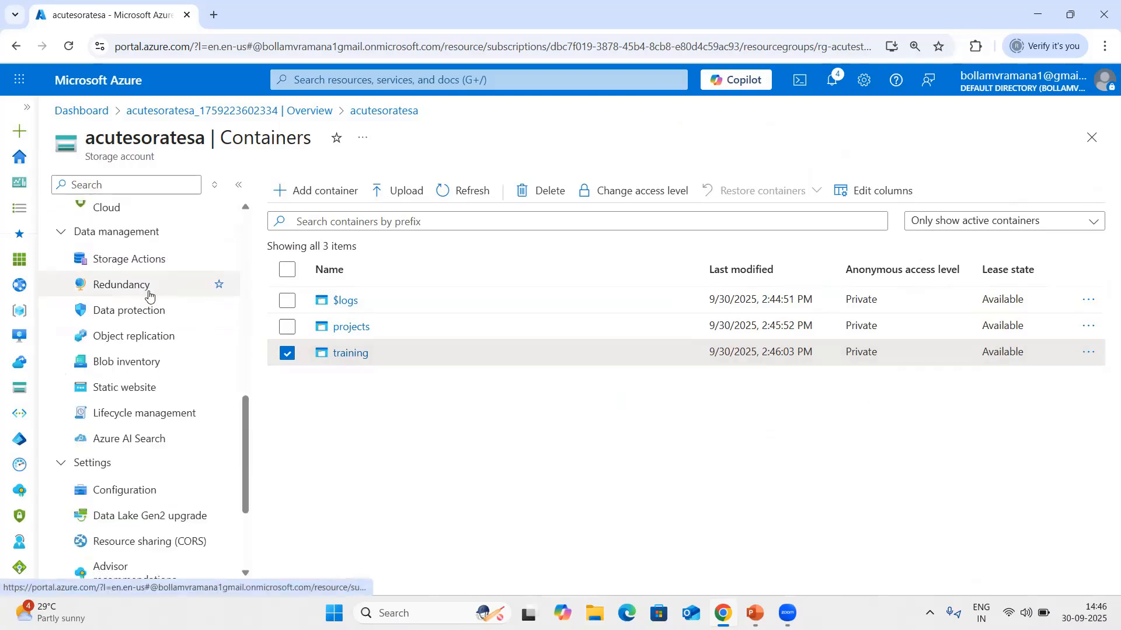
click(125, 315)
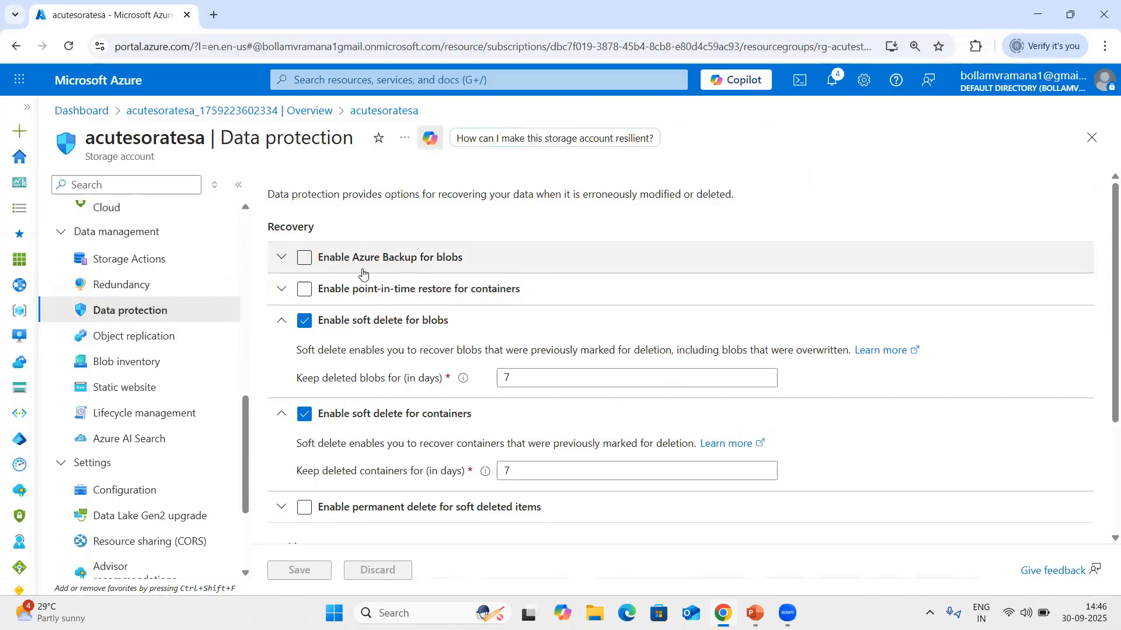
click(291, 268)
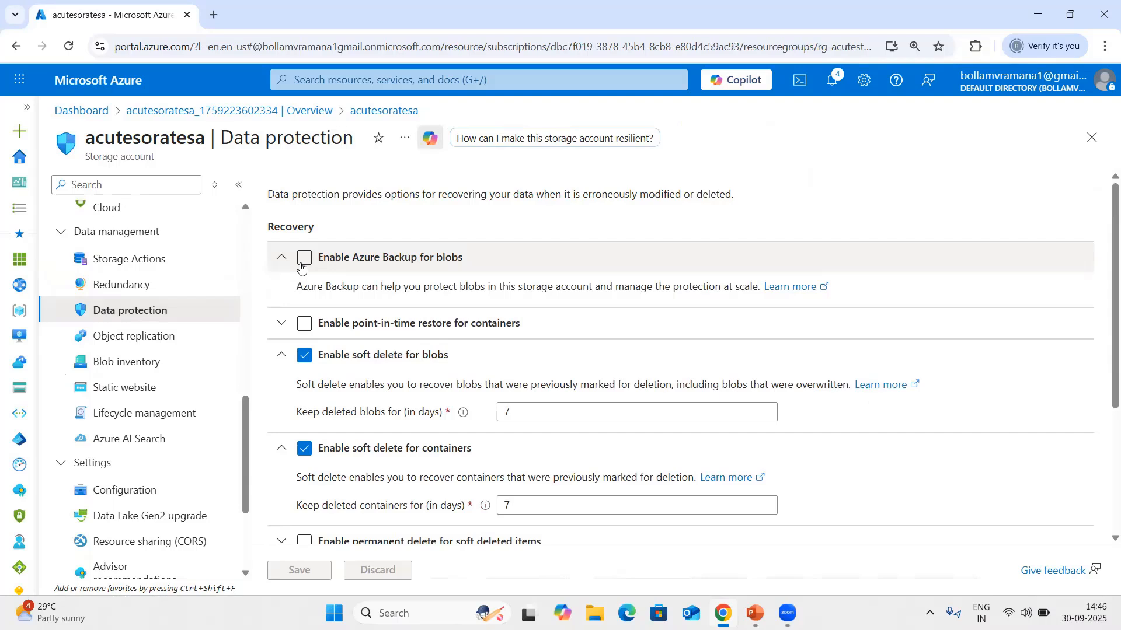
click(304, 257)
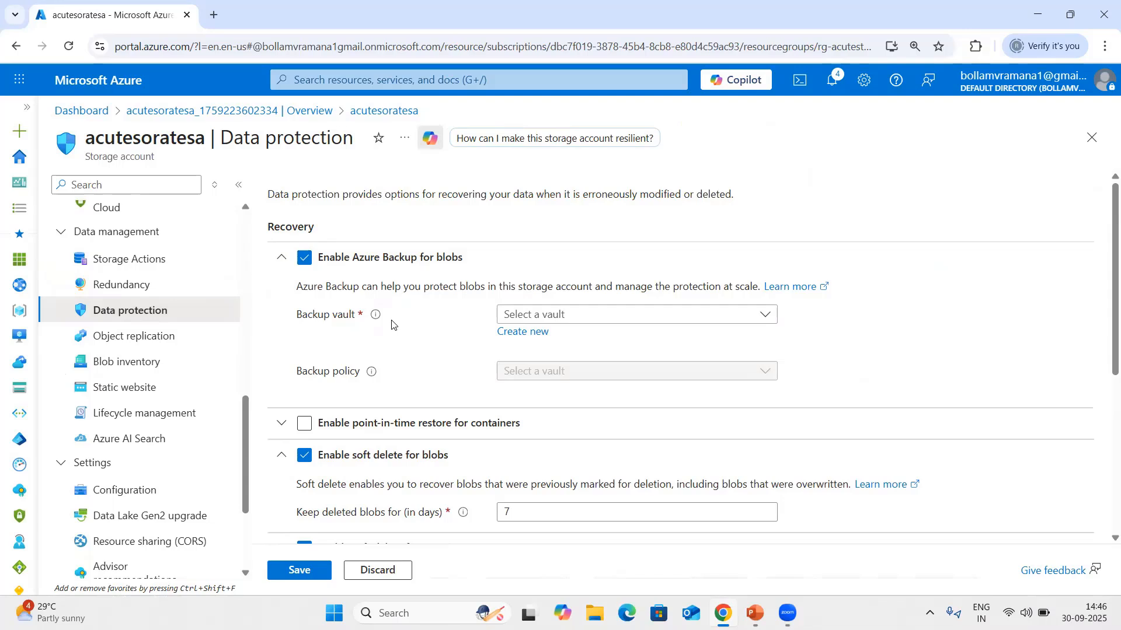
Create a new backup vault named acutesa-vault in resource group rg-acutestg with locally-redundant backup storage.
click(525, 332)
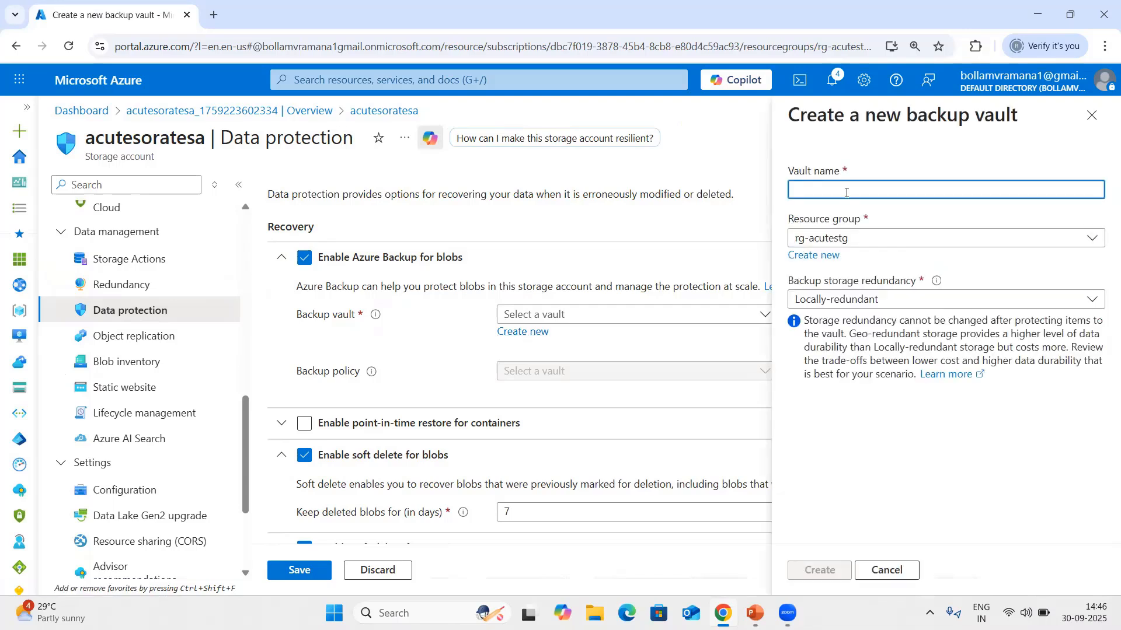
click(846, 192)
text(acute)
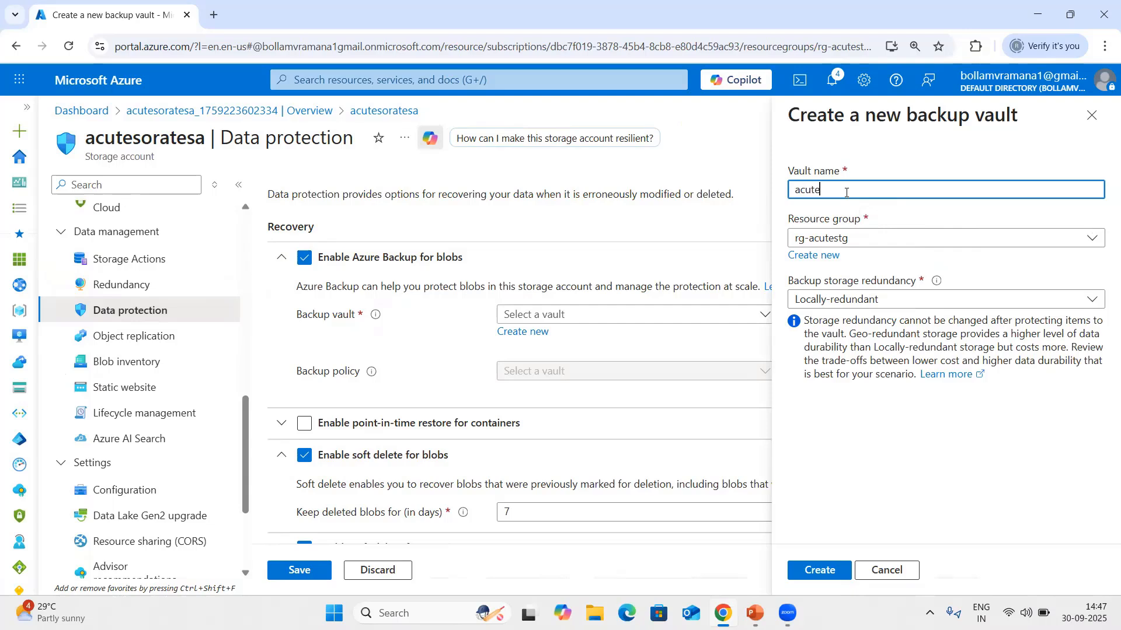
text(sa-vault)
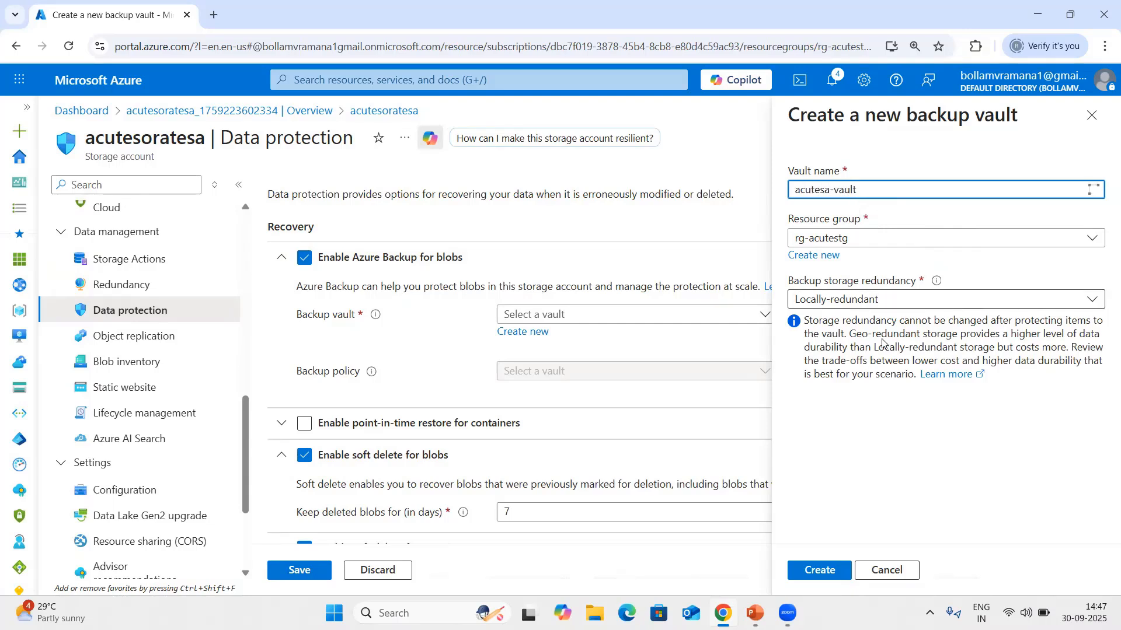
click(817, 569)
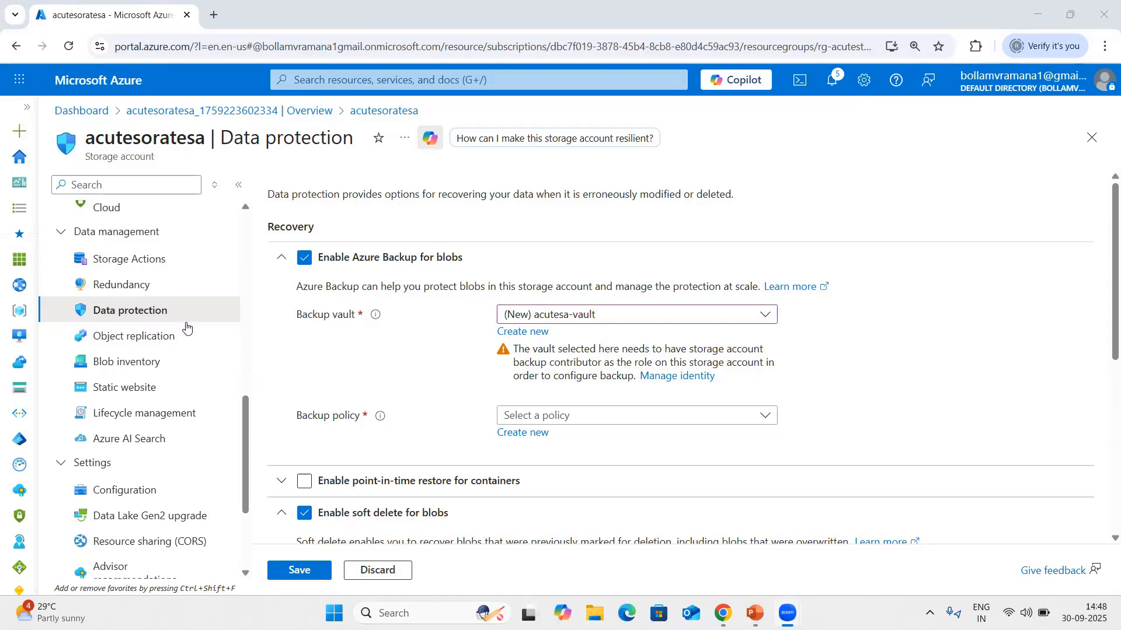
Leave data protection without saving and start adding a role assignment in the storage account's Access Control (IAM).
scroll(187, 344, up, 1)
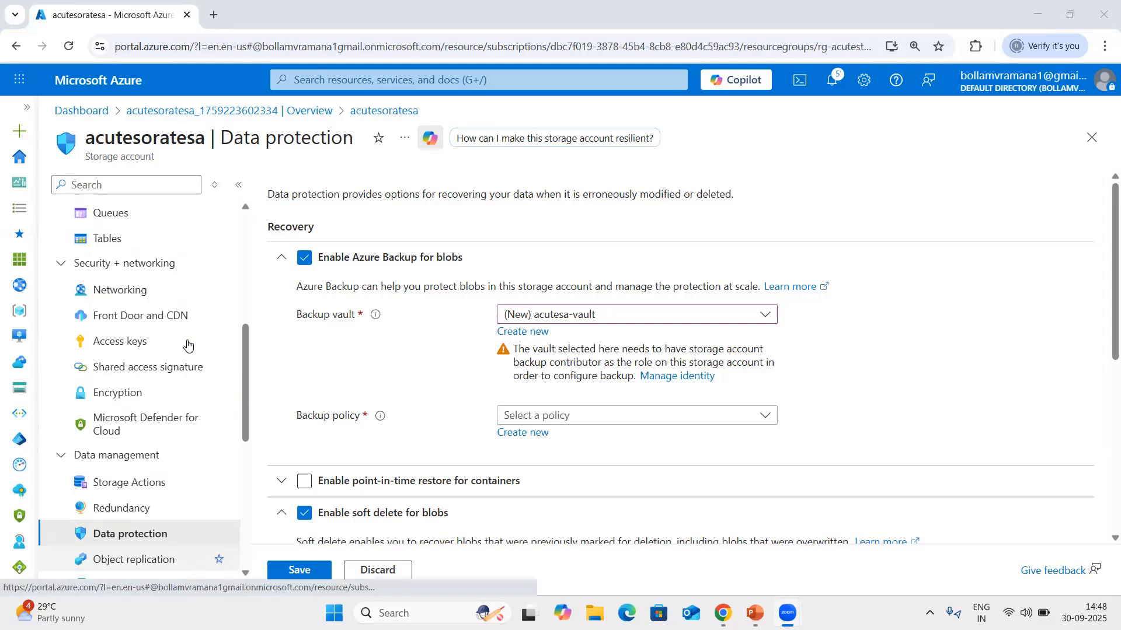
scroll(187, 345, up, 5)
scroll(188, 345, up, 1)
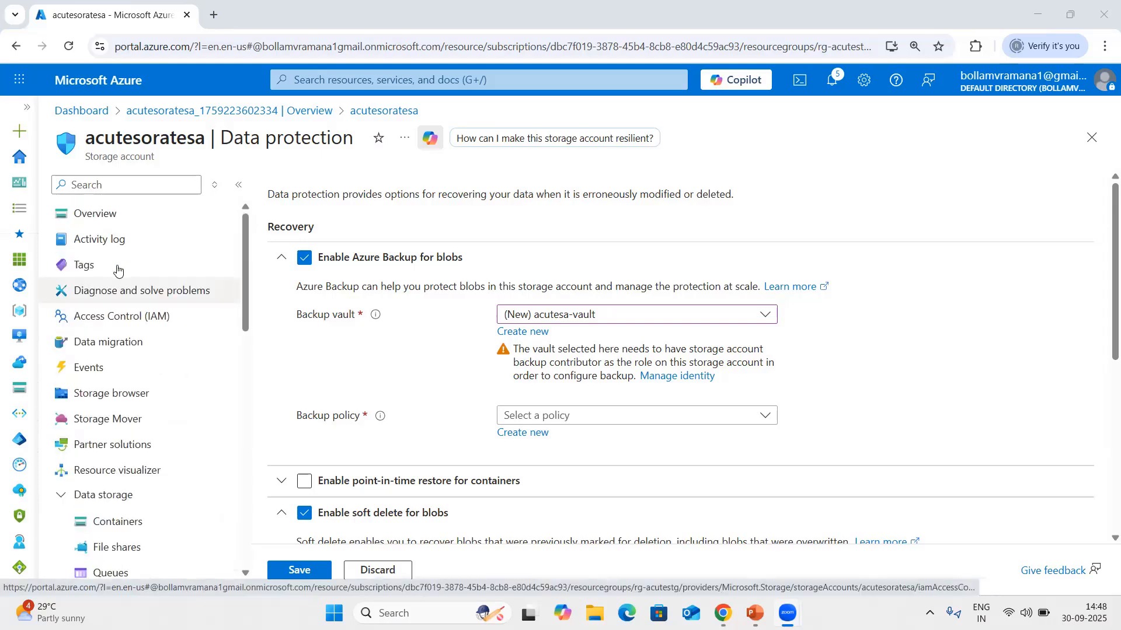
click(156, 321)
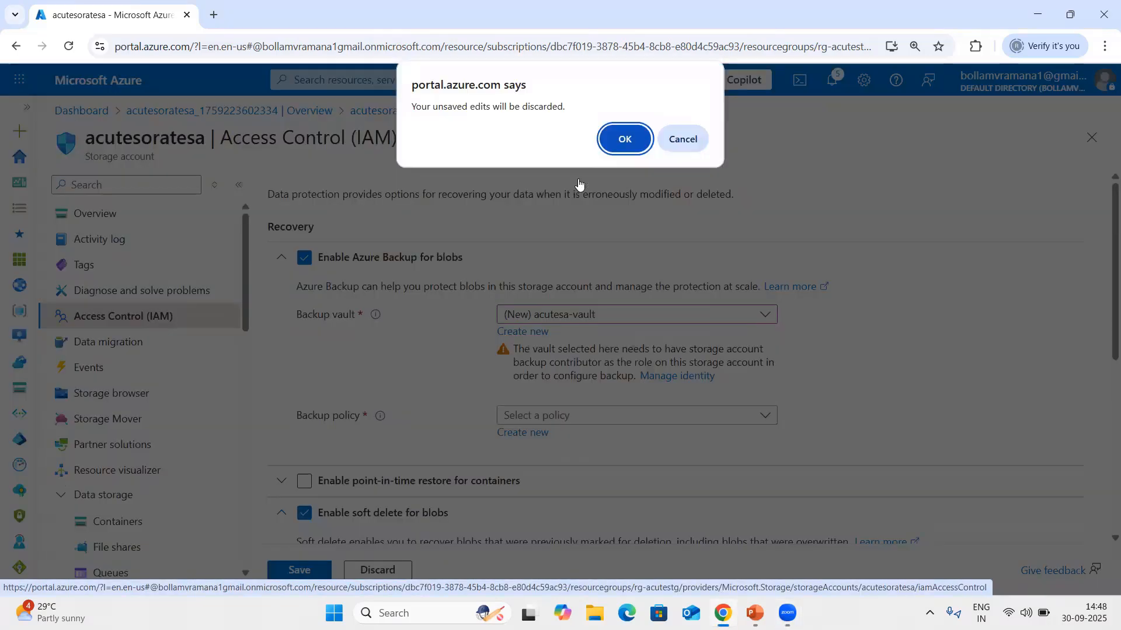
click(629, 138)
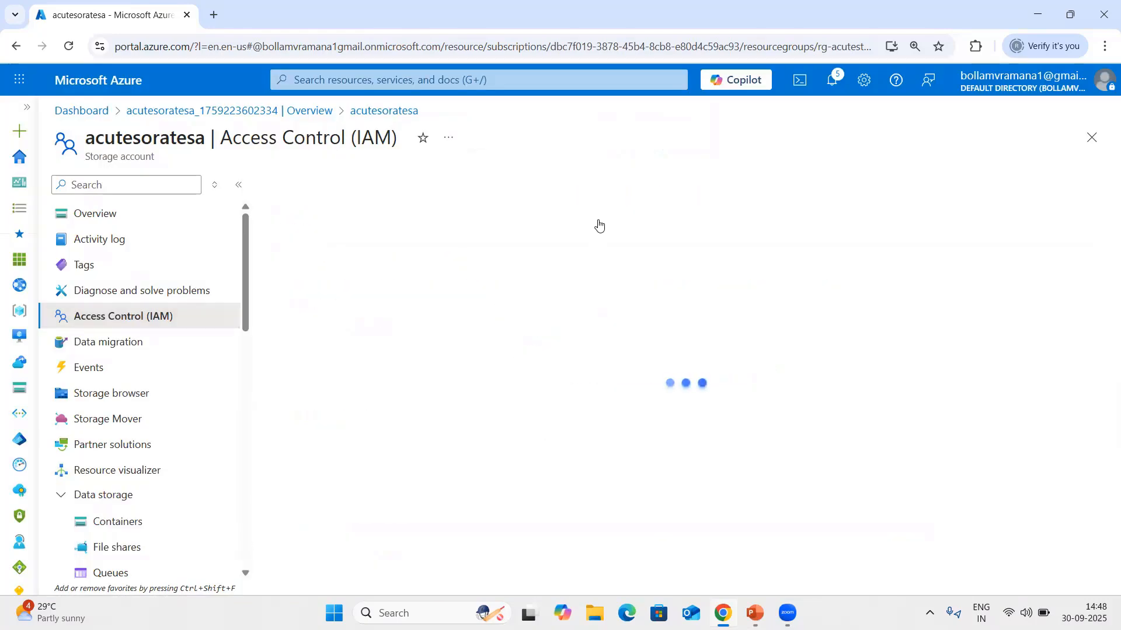
click(303, 186)
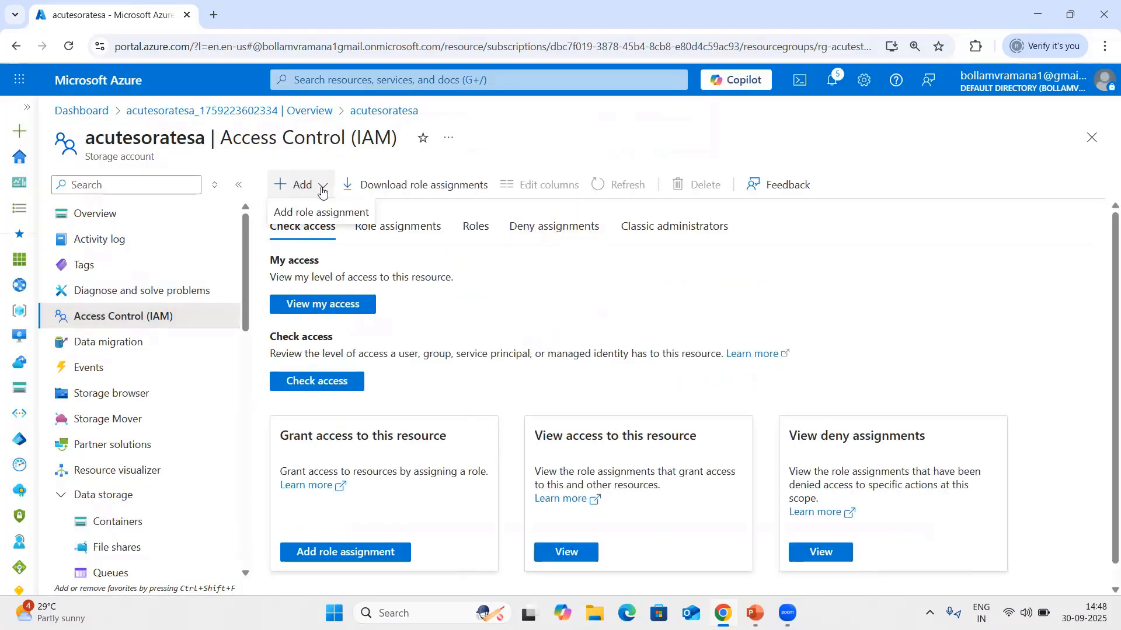
click(325, 211)
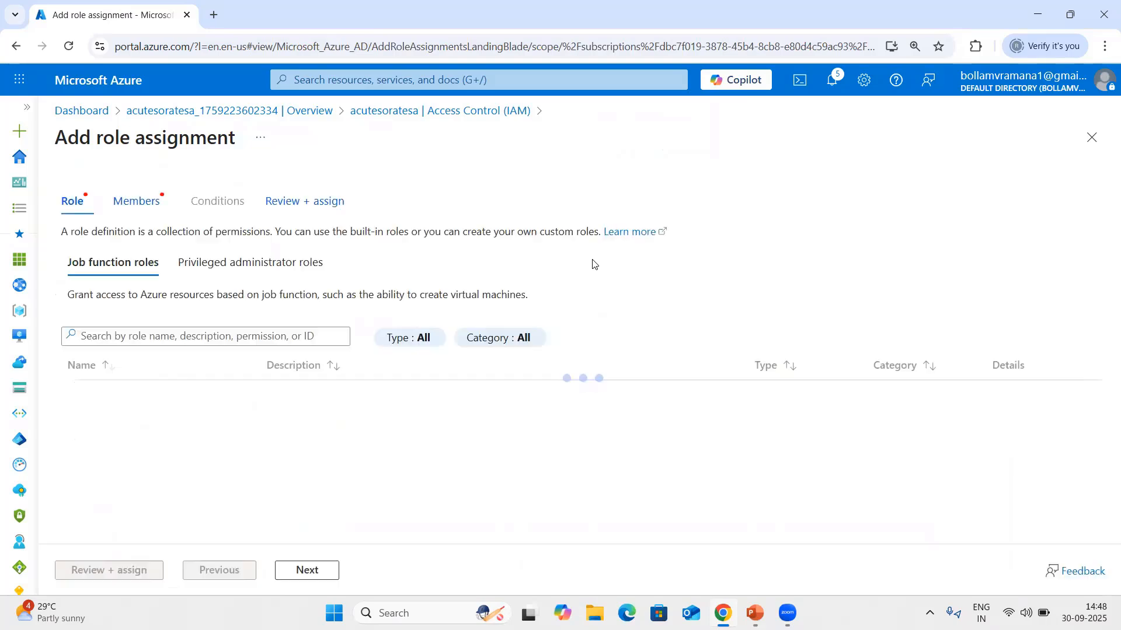
Search the job function roles for "storage account backup contri" and choose Storage Account Backup Contributor for the assignment.
click(159, 356)
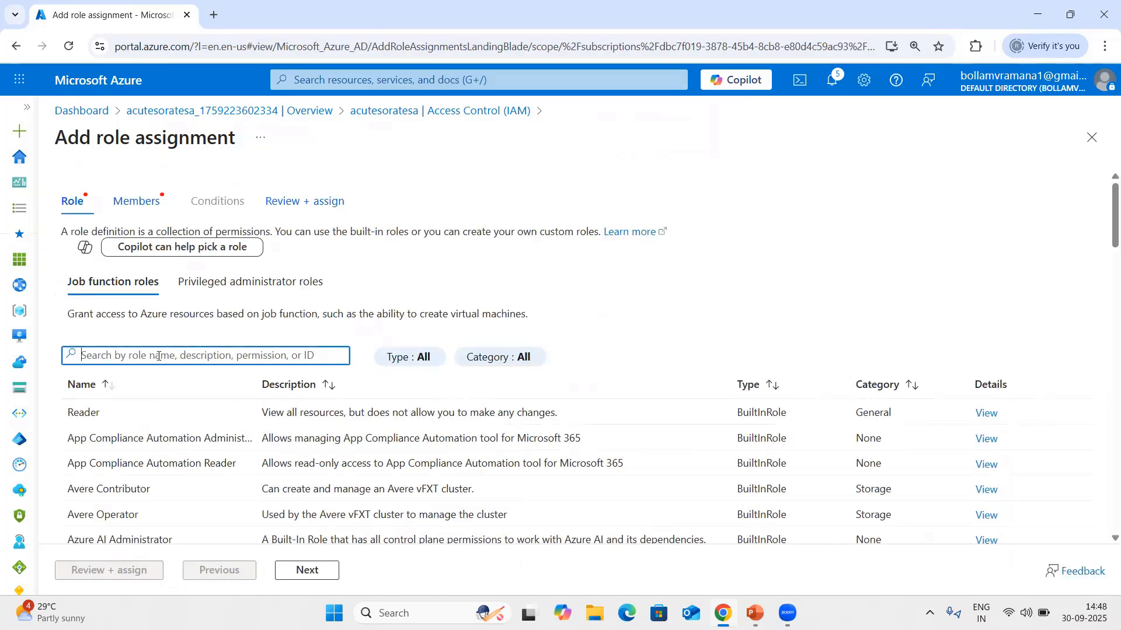
text(storage account backup co)
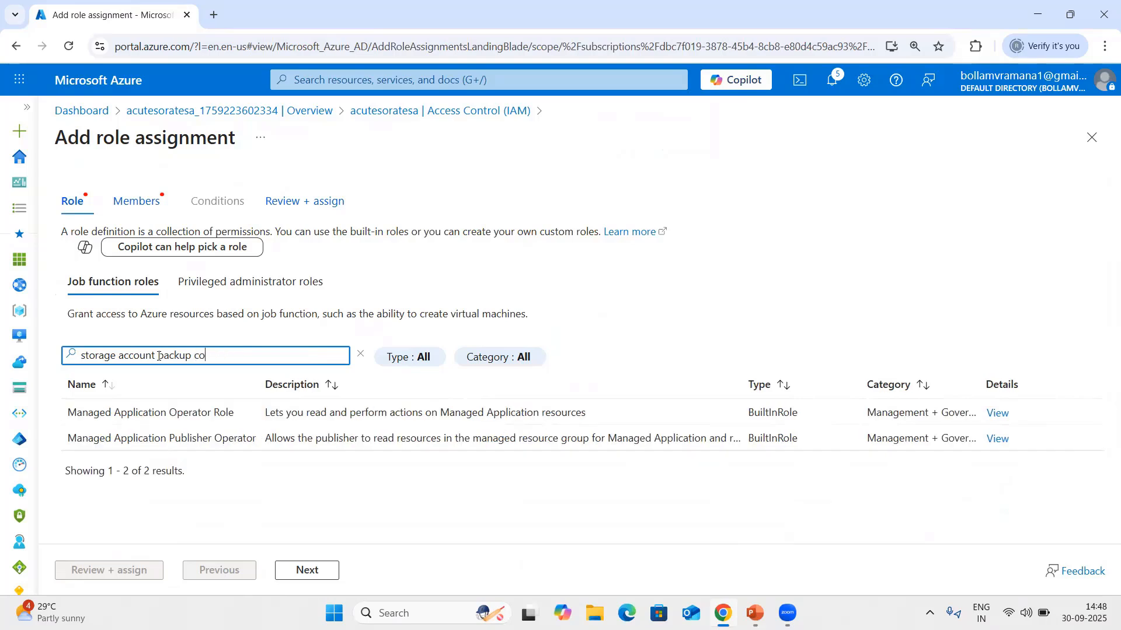
text(ntri)
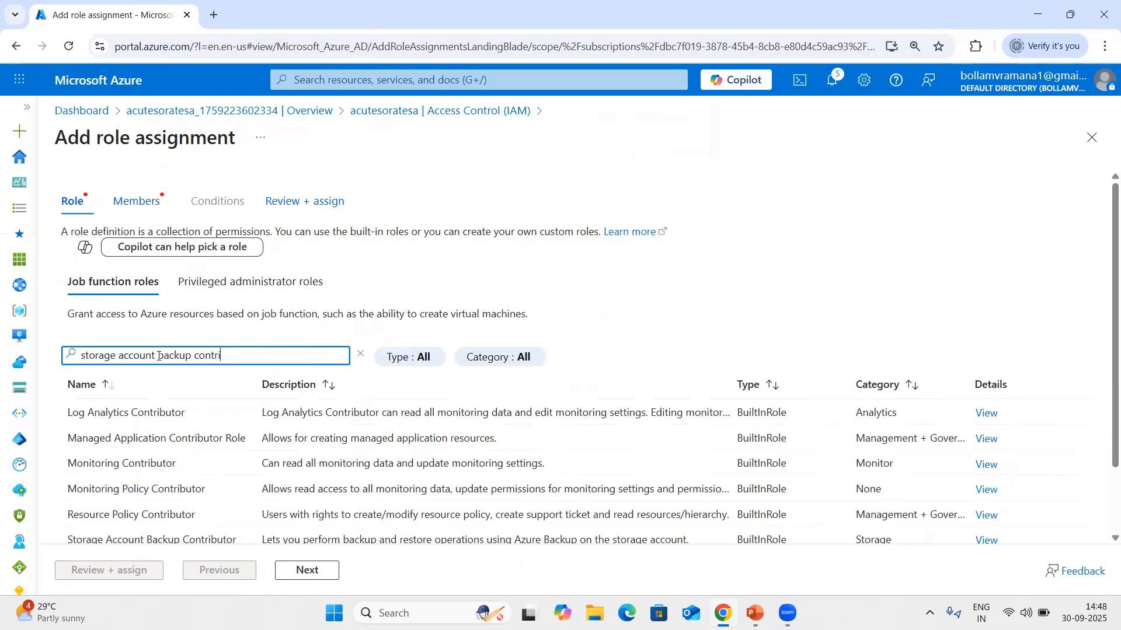
scroll(175, 465, down, 2)
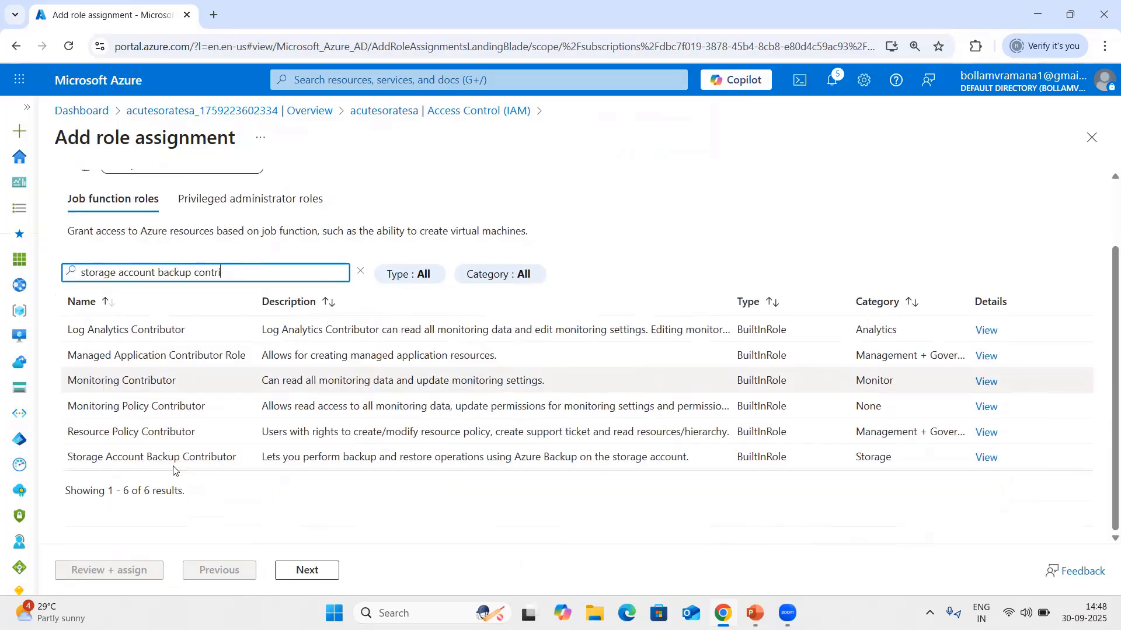
click(235, 458)
click(318, 567)
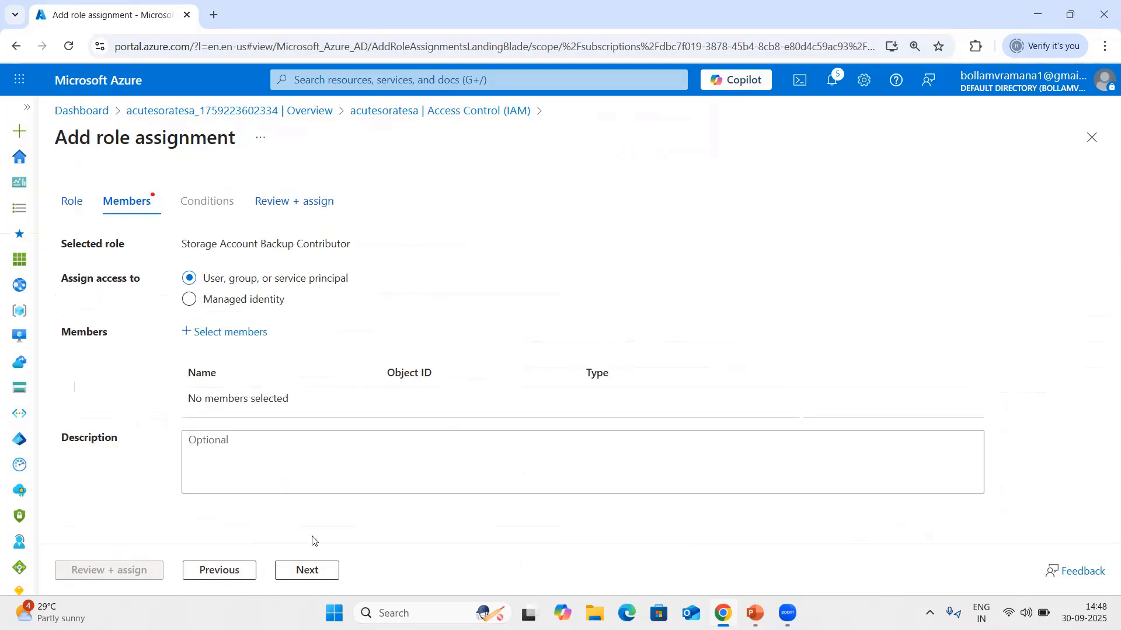
Assign the role to the system-assigned managed identity of acutesa-vault, then review and complete the assignment.
click(190, 300)
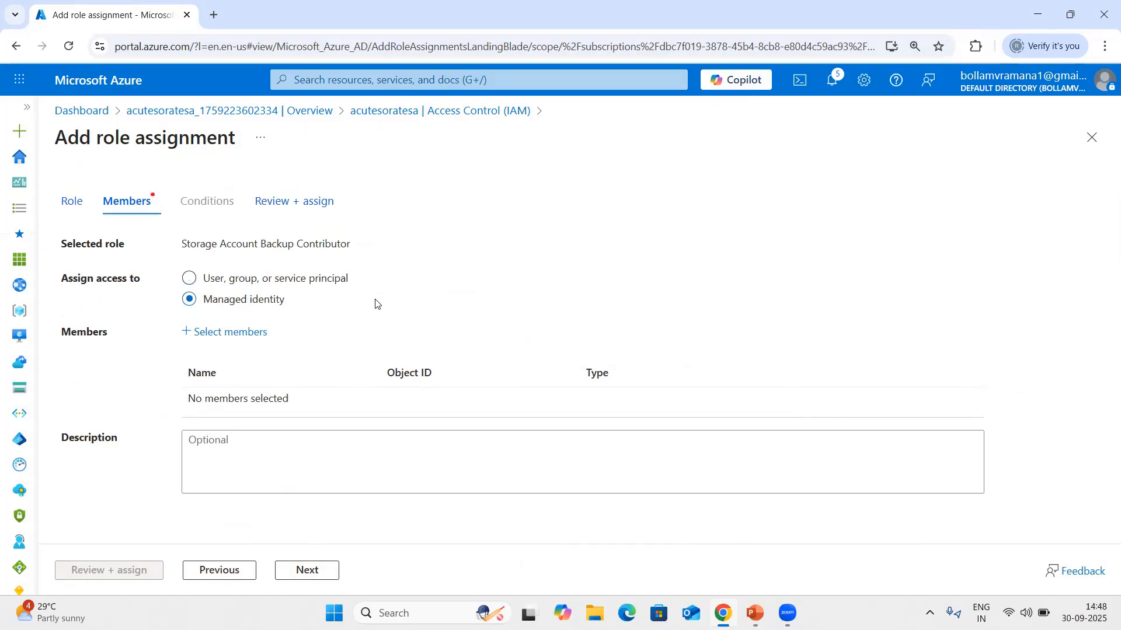
click(235, 332)
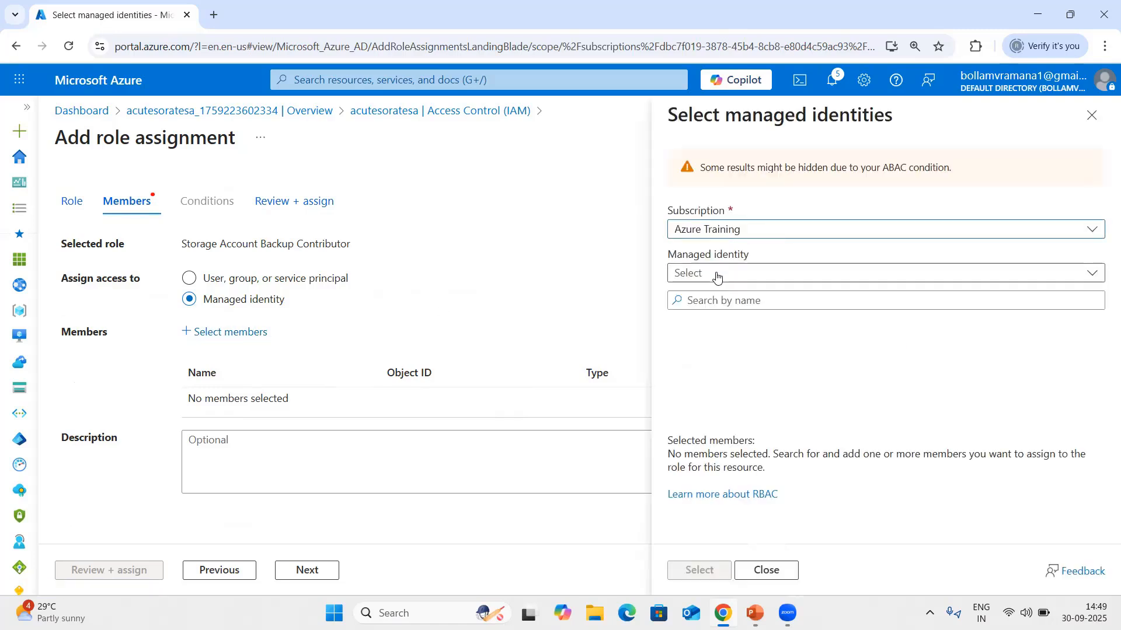
click(717, 275)
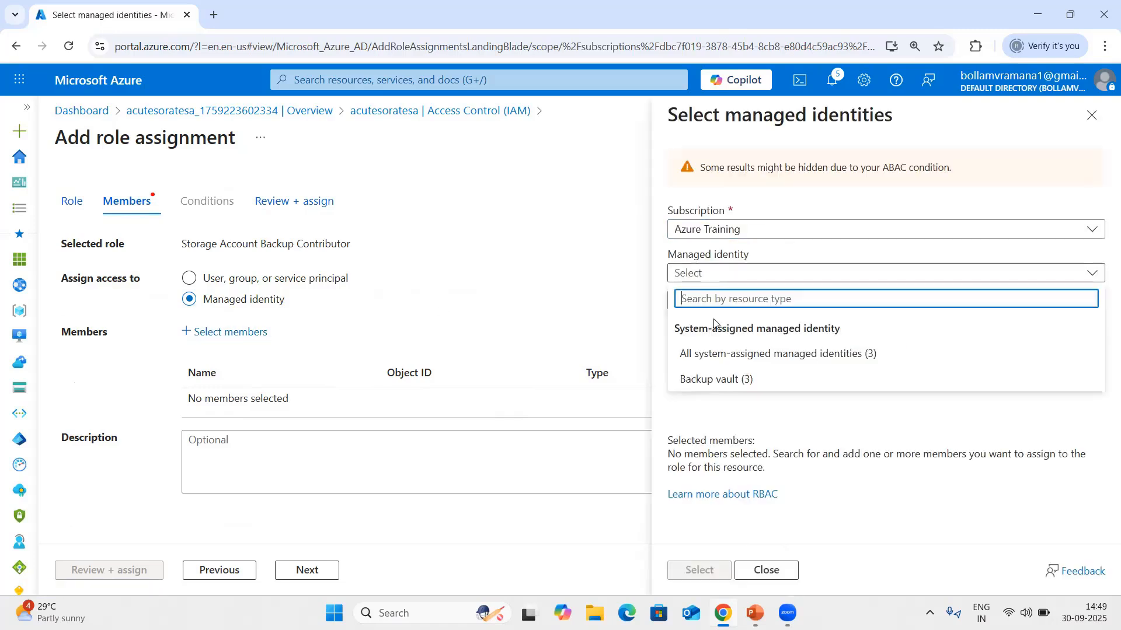
click(738, 356)
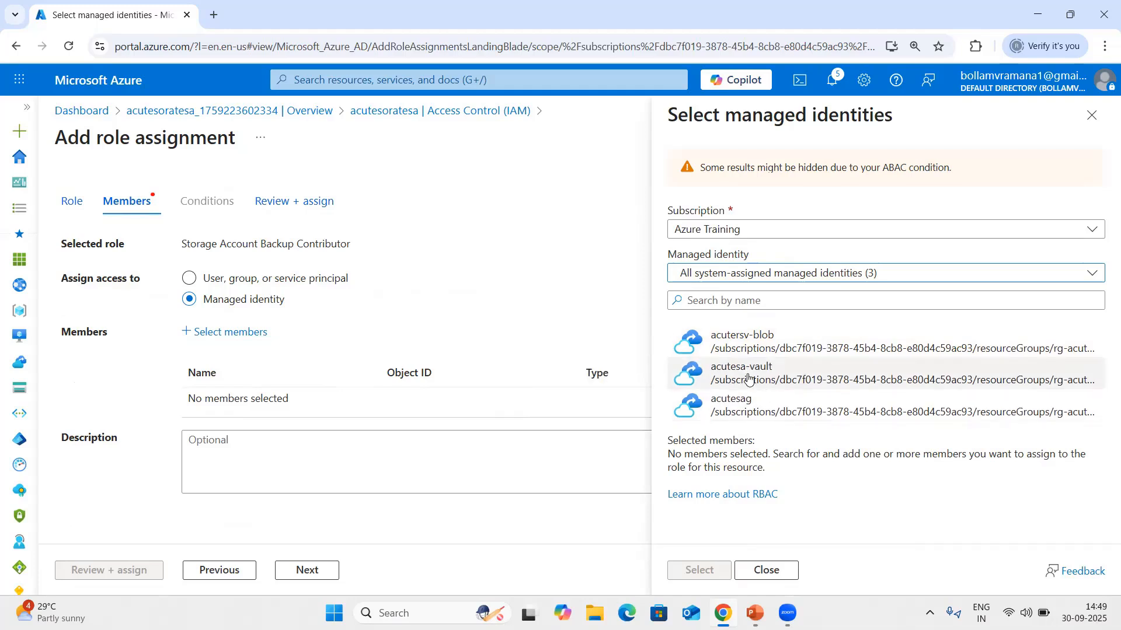
click(815, 376)
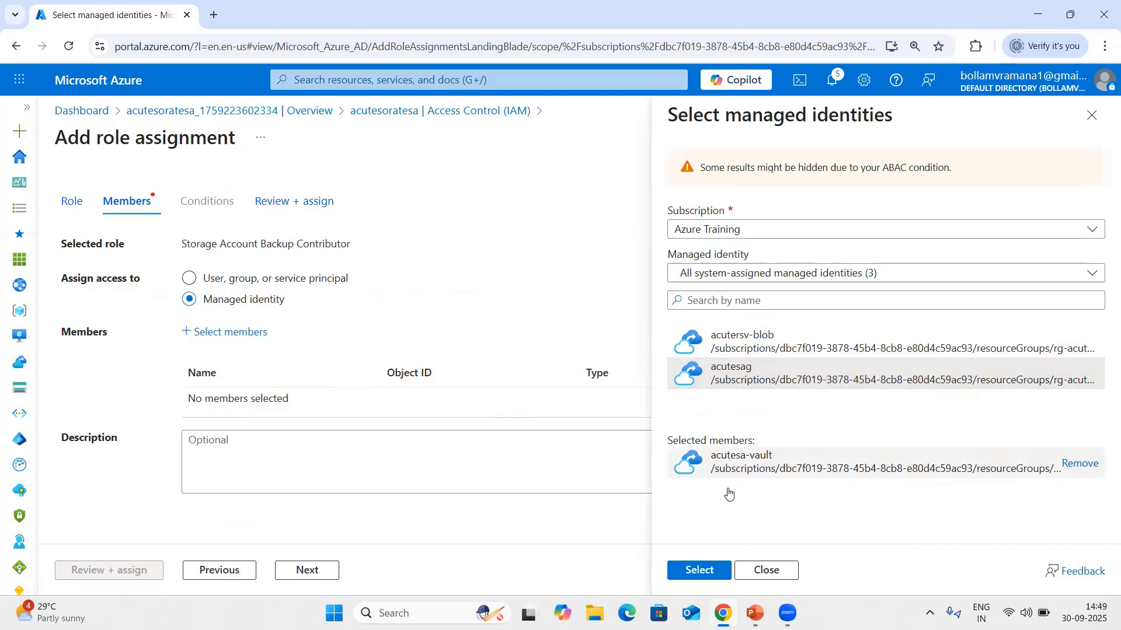
click(702, 571)
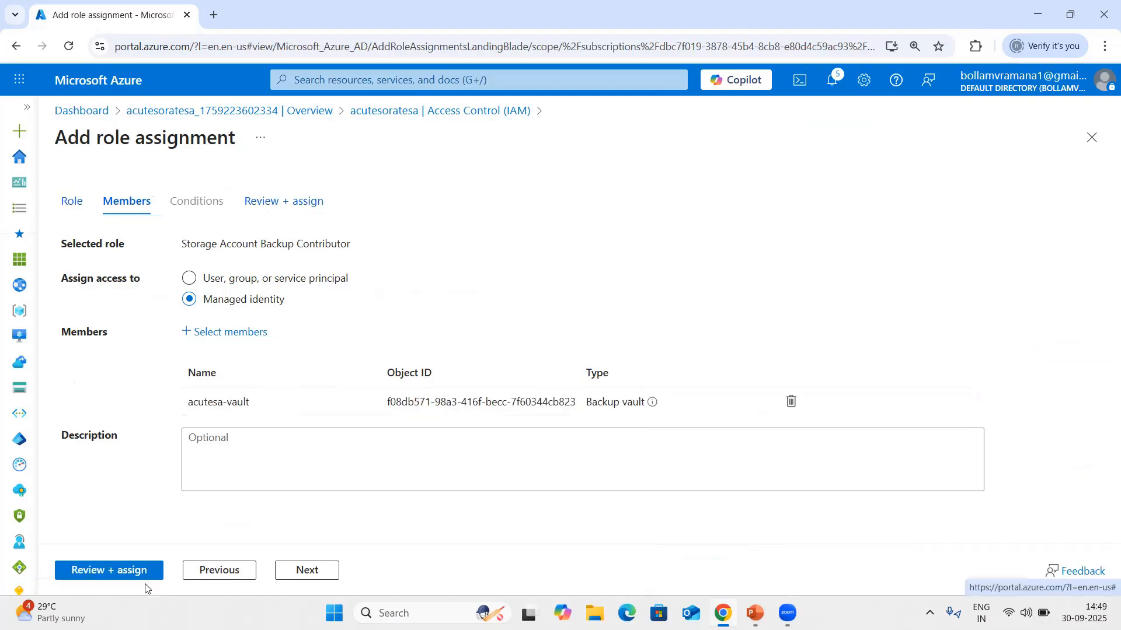
click(104, 575)
click(104, 575)
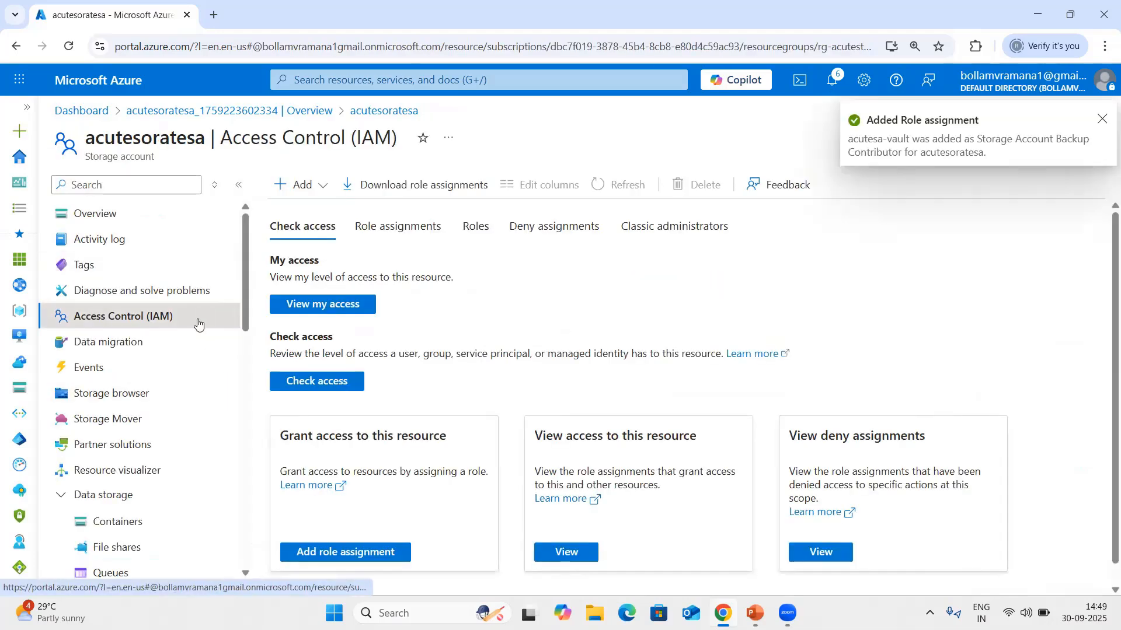
Return to data protection, enable Azure Backup for blobs and select acutesa-vault as the backup vault.
scroll(193, 334, down, 3)
scroll(187, 403, down, 3)
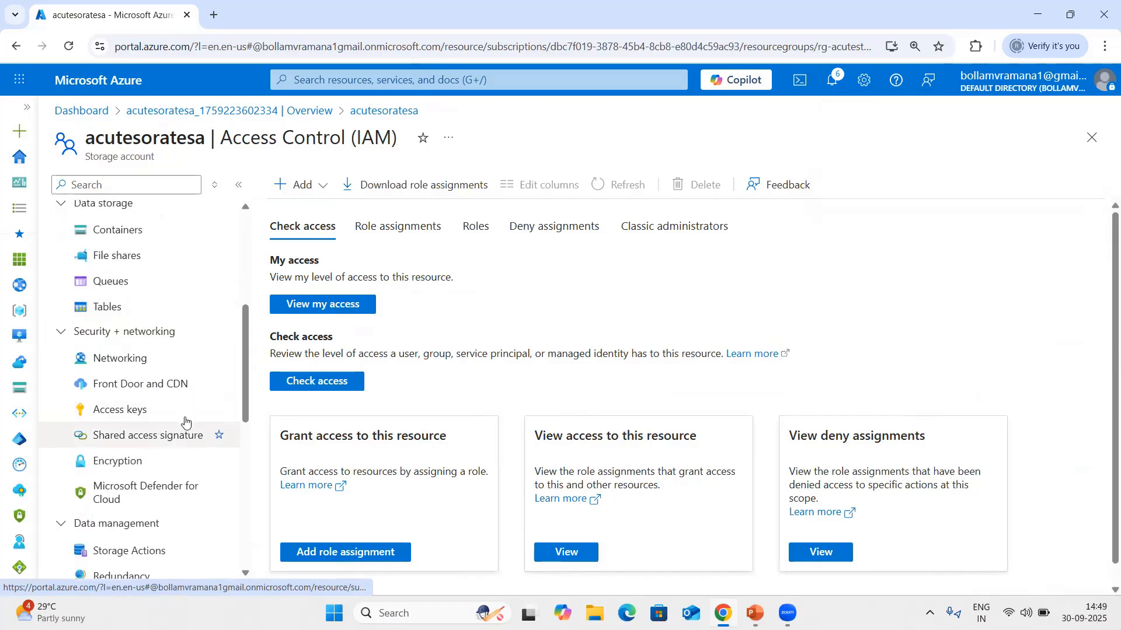
scroll(213, 378, down, 1)
click(142, 457)
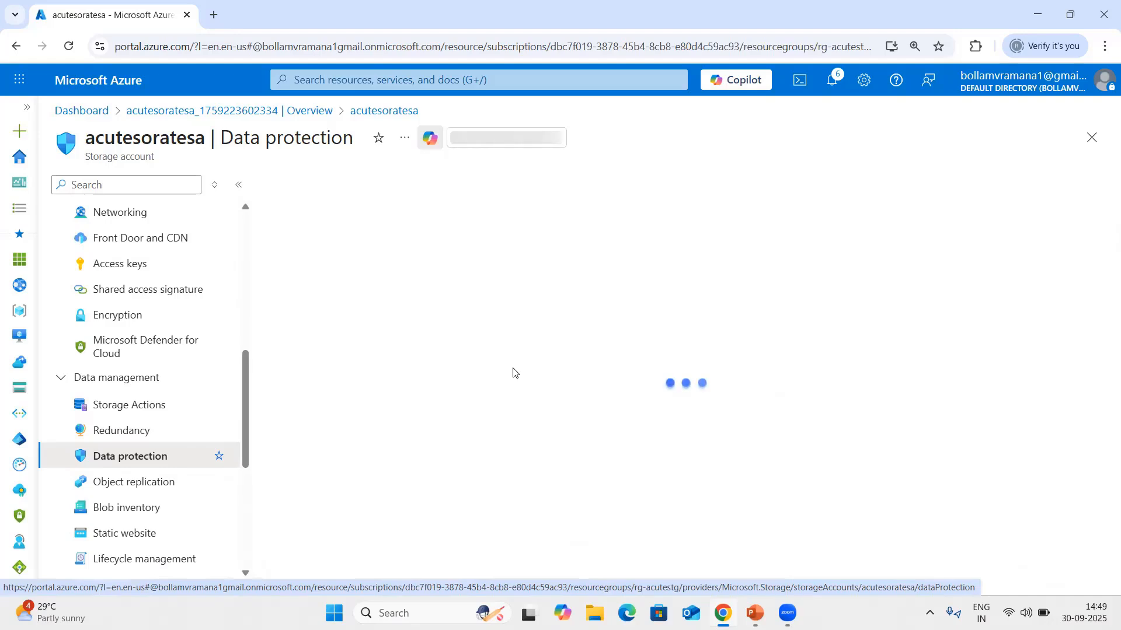
click(304, 258)
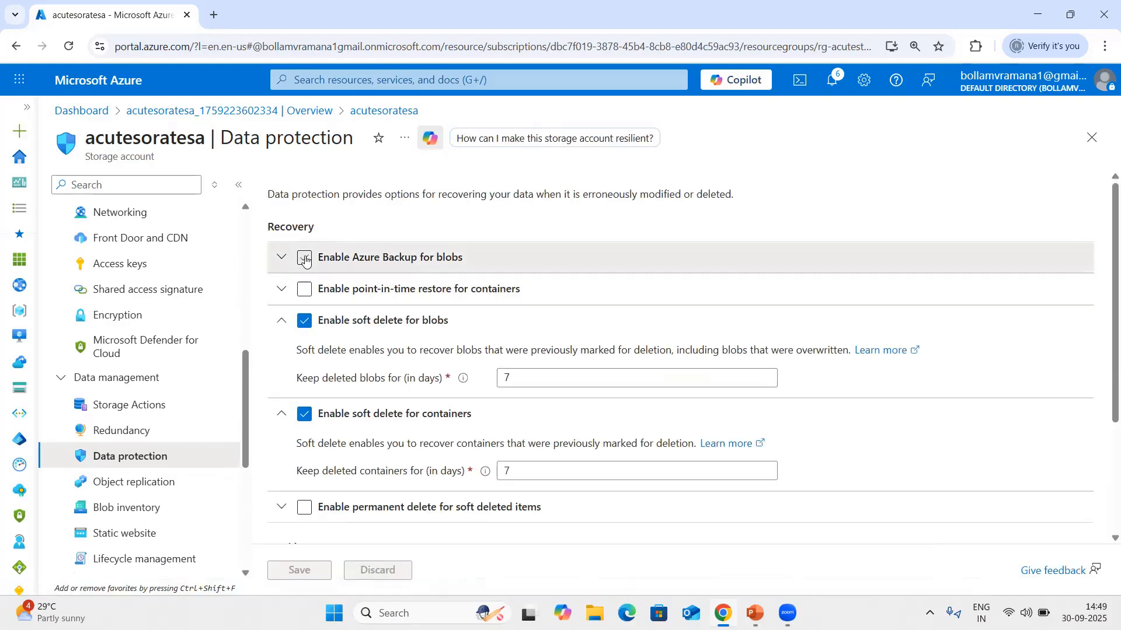
click(615, 318)
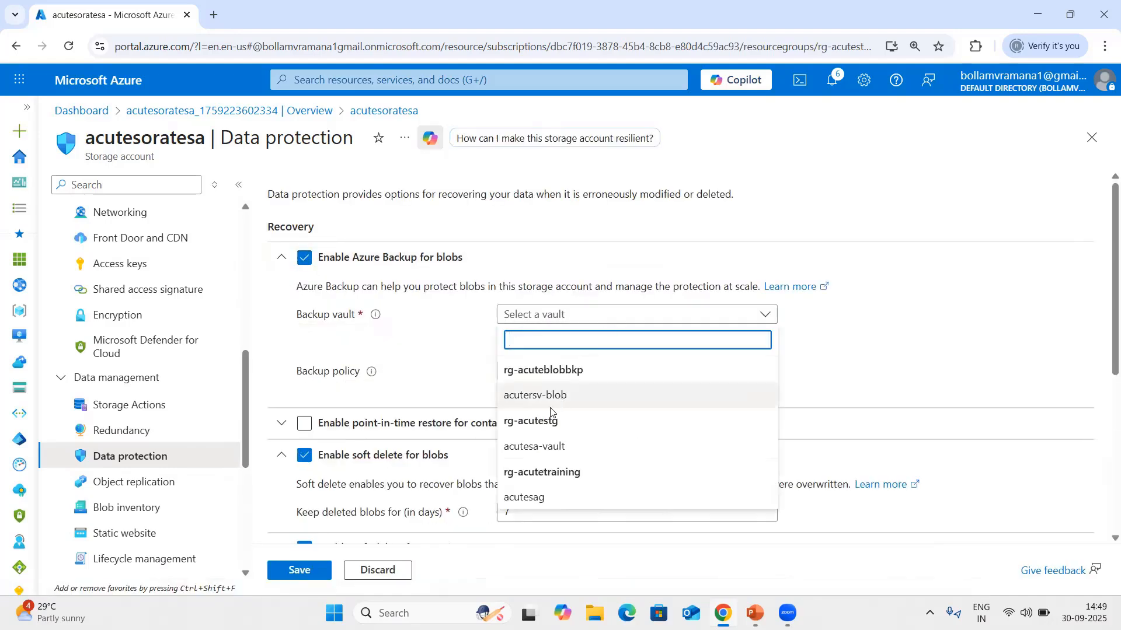
click(562, 448)
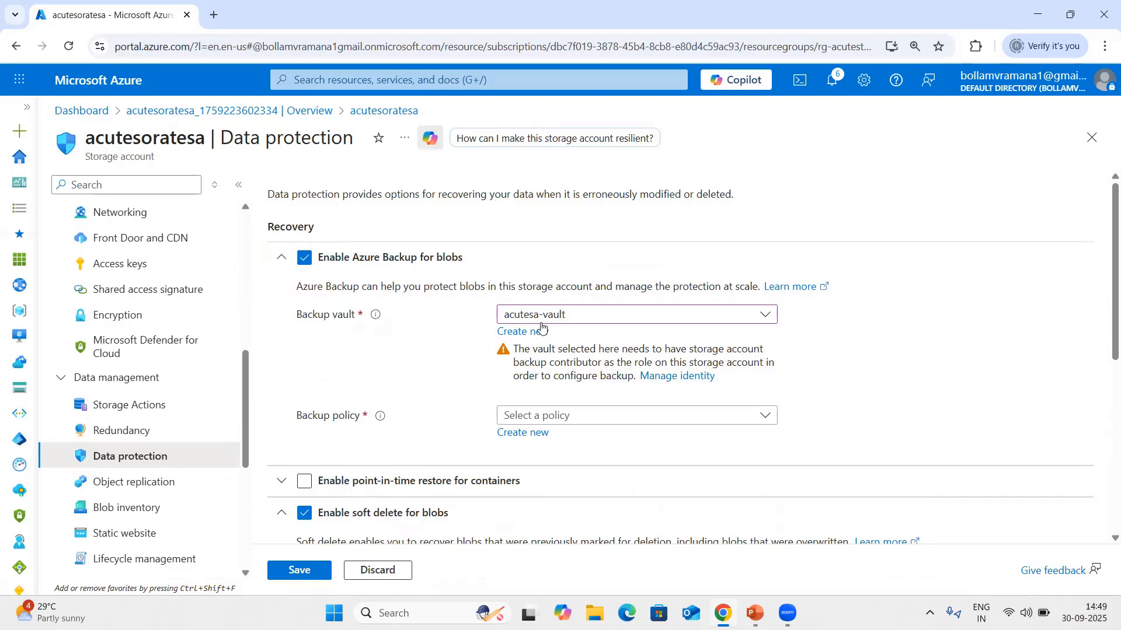
click(593, 322)
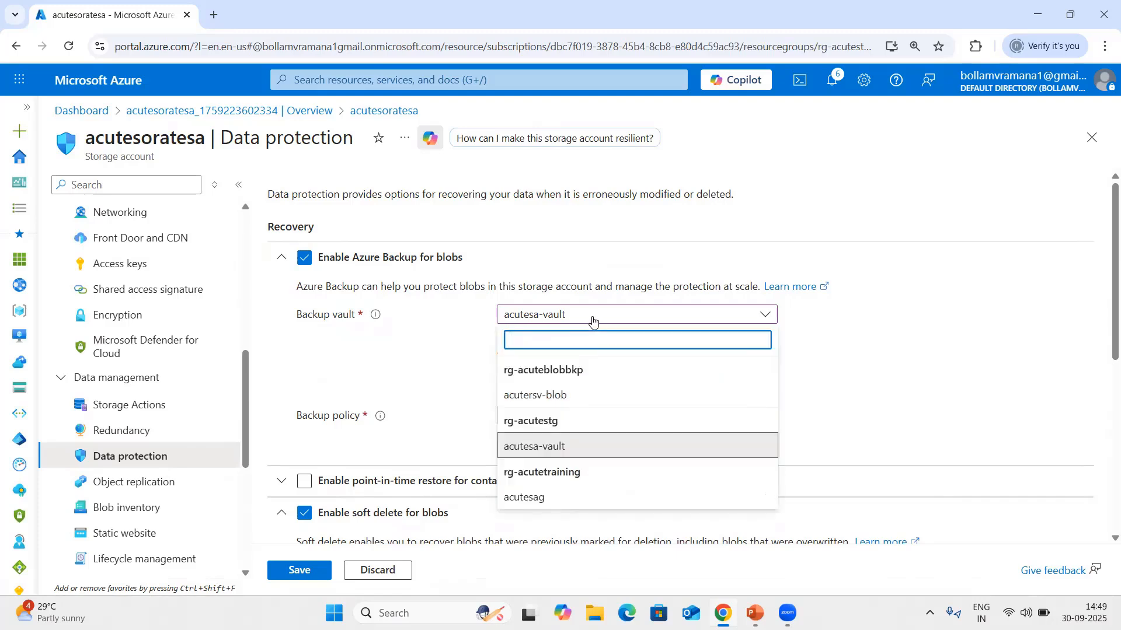
click(659, 318)
scroll(595, 356, down, 1)
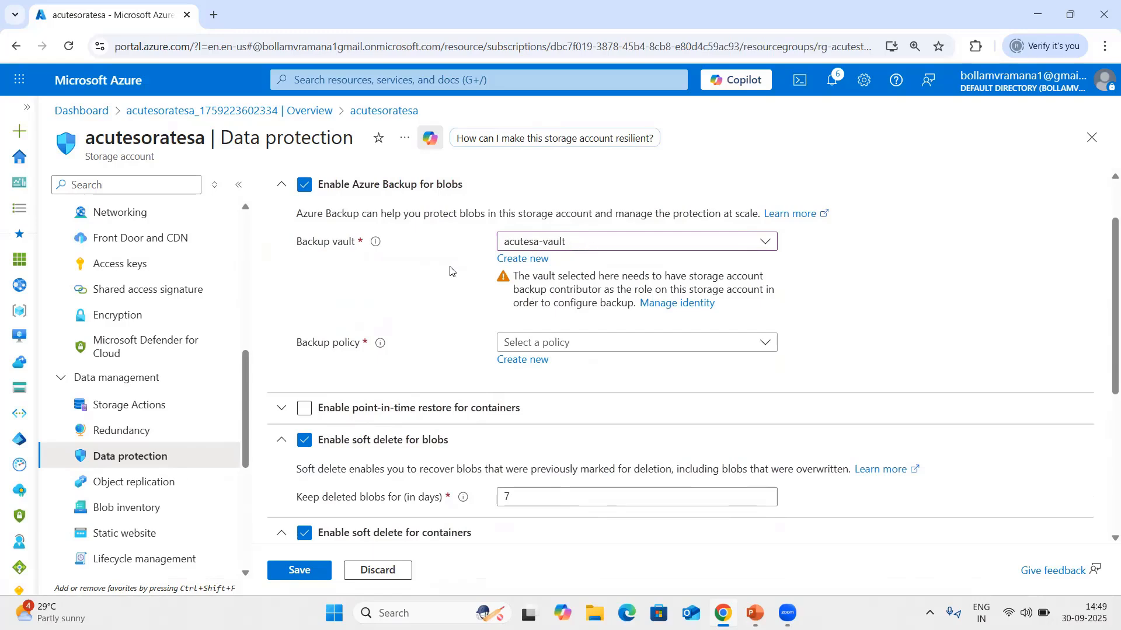
Leave data protection without saving and check the storage account's role assignments in Access Control (IAM) for acutesa-vault.
scroll(450, 270, up, 1)
scroll(174, 255, up, 5)
click(125, 318)
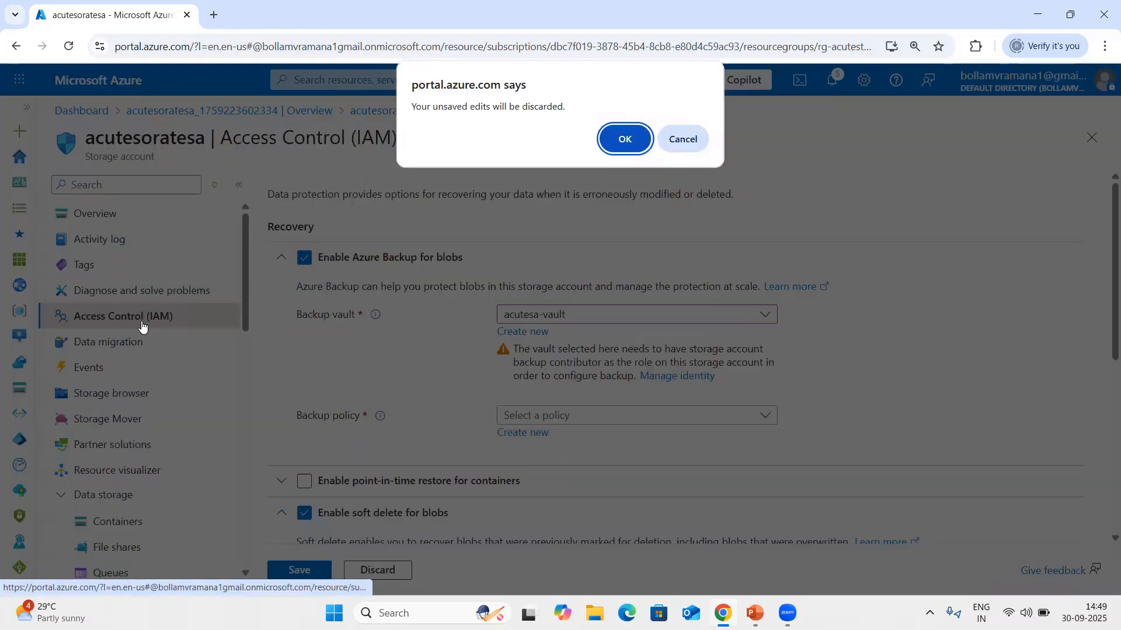
click(621, 140)
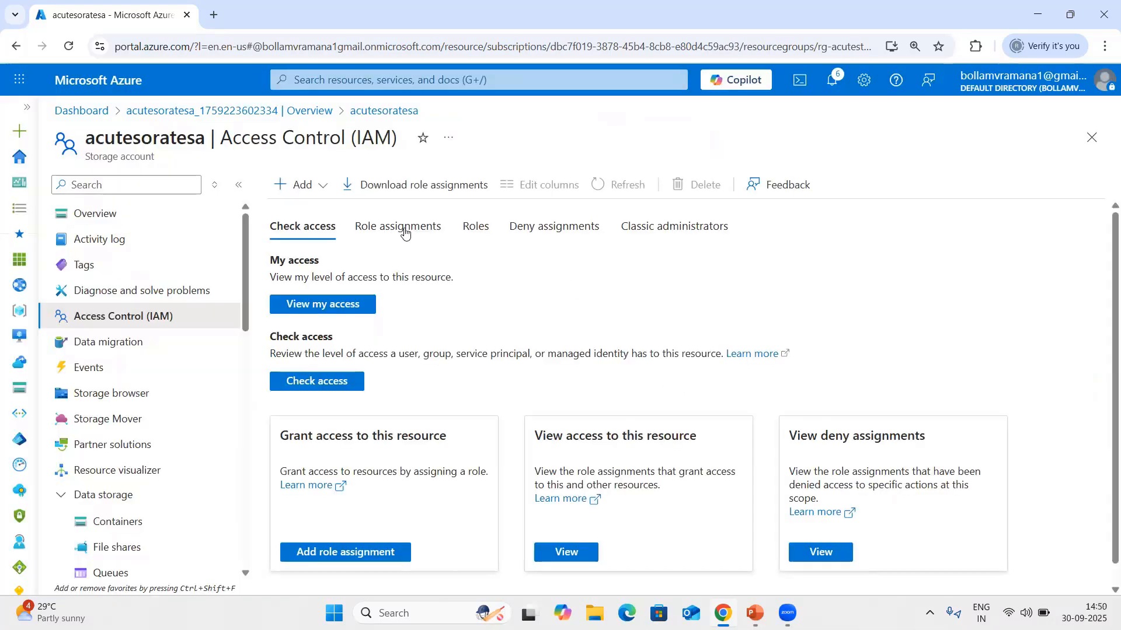
click(400, 229)
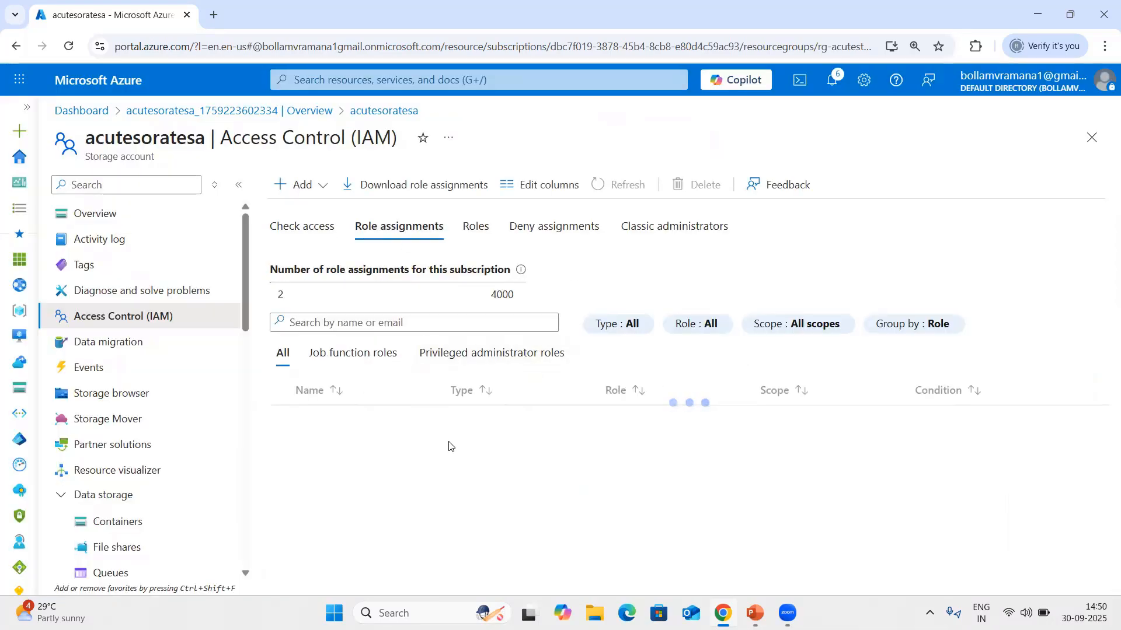
scroll(523, 425, down, 1)
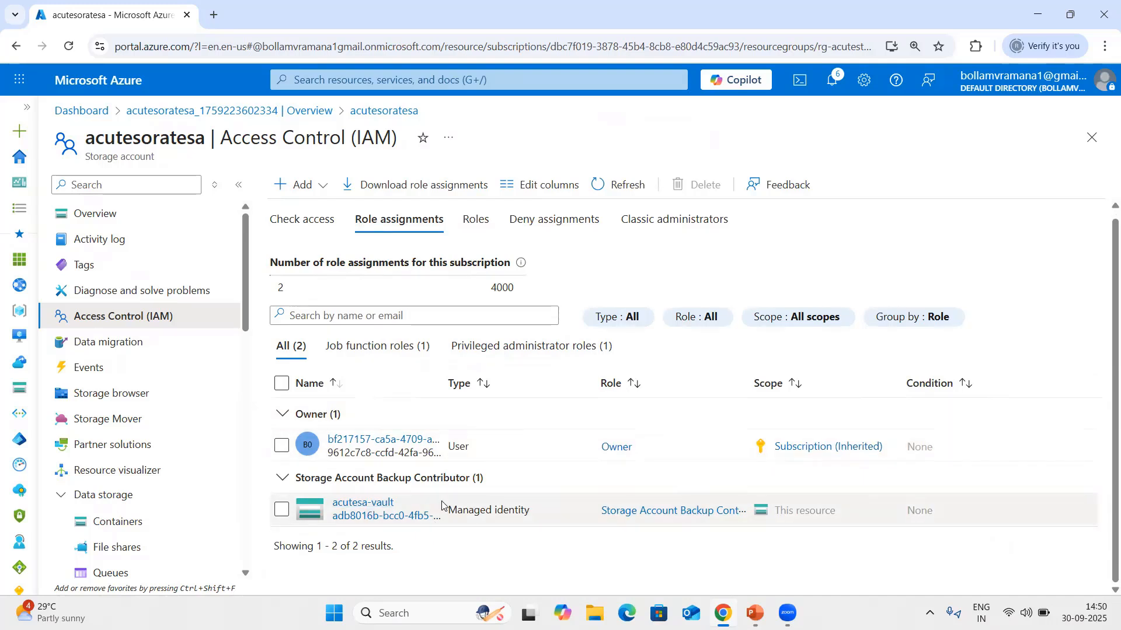
Return to the storage account's data protection settings, enable Azure Backup for blobs, and choose acutesa-vault as the backup vault.
scroll(153, 419, down, 4)
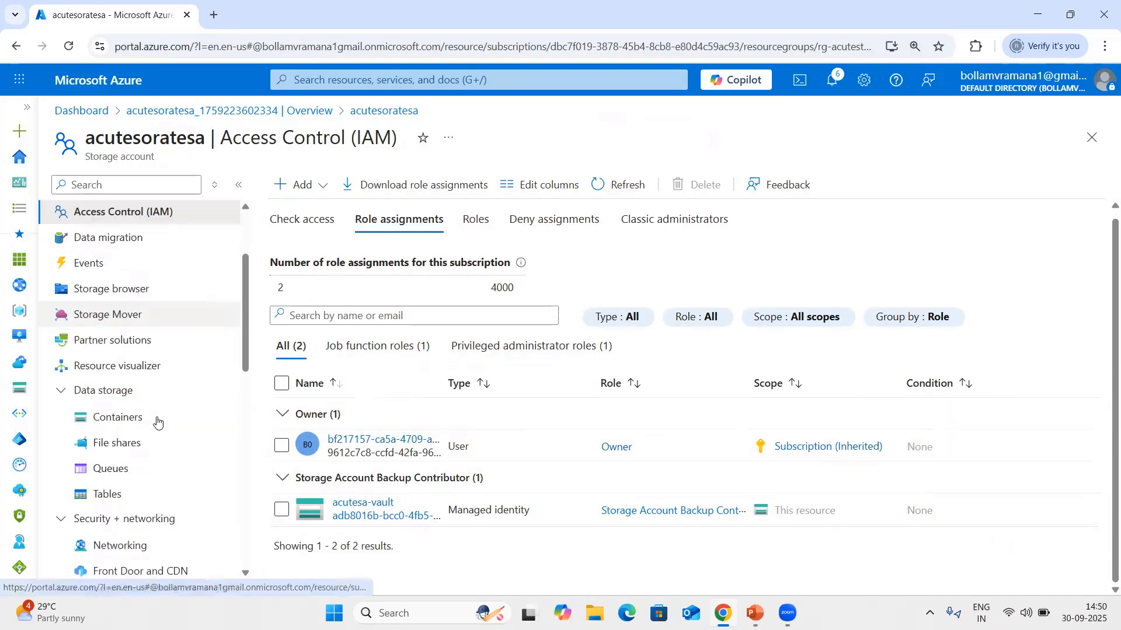
scroll(142, 415, down, 5)
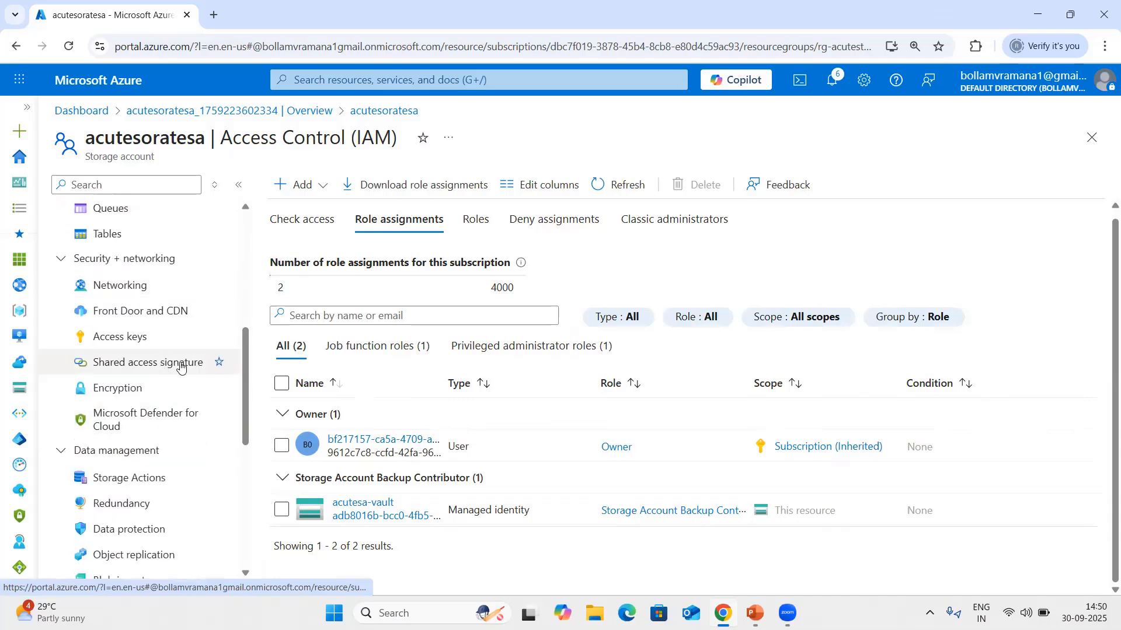
click(129, 393)
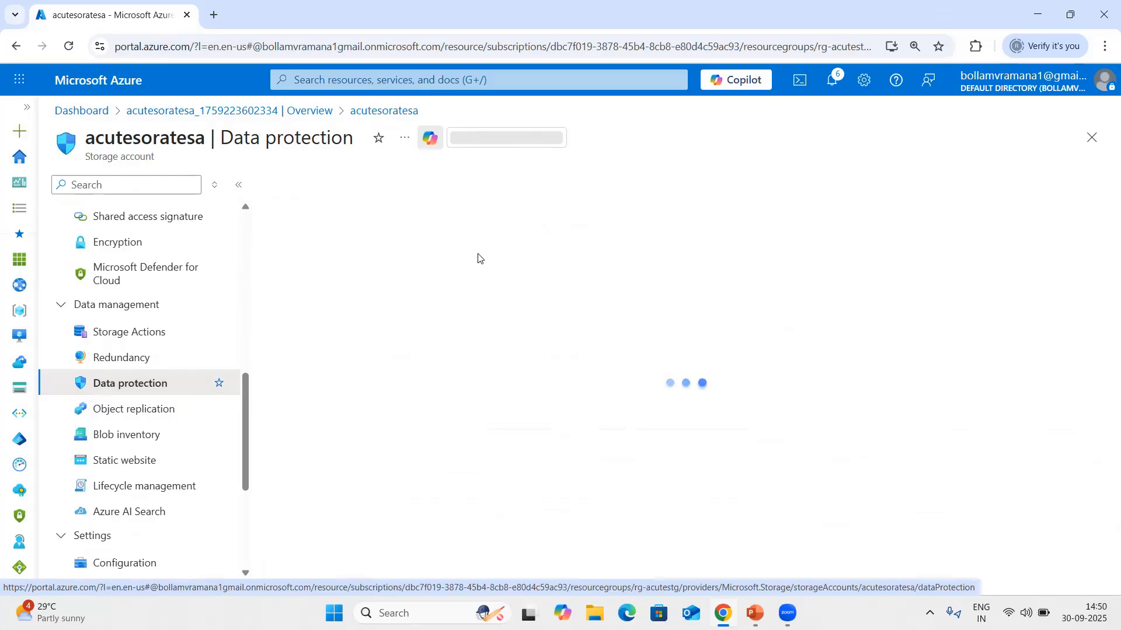
click(304, 258)
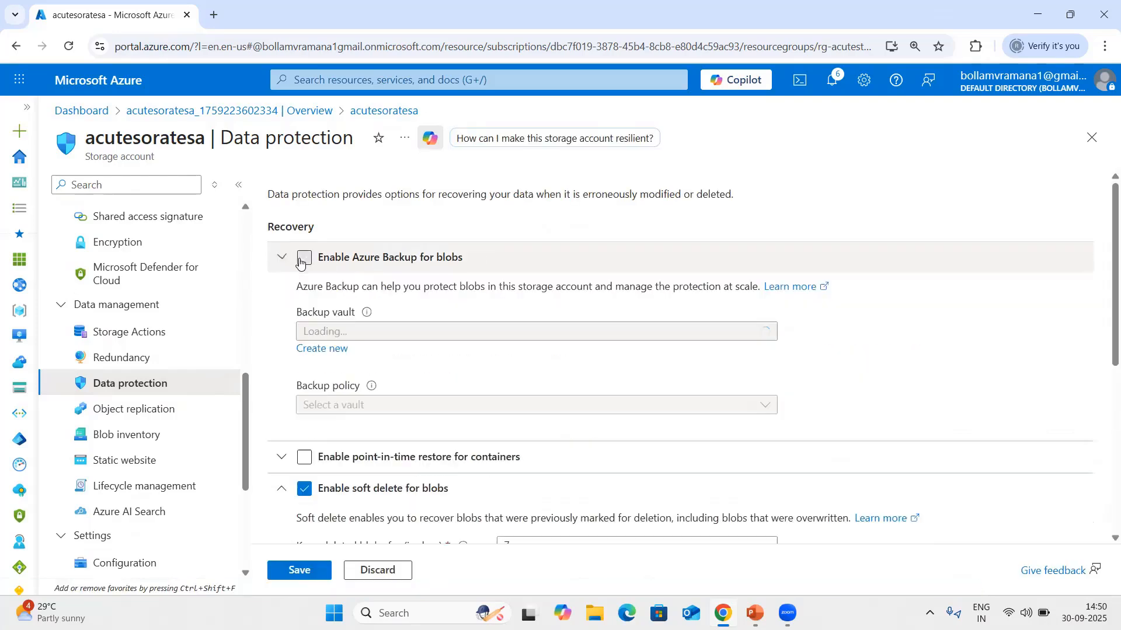
click(570, 316)
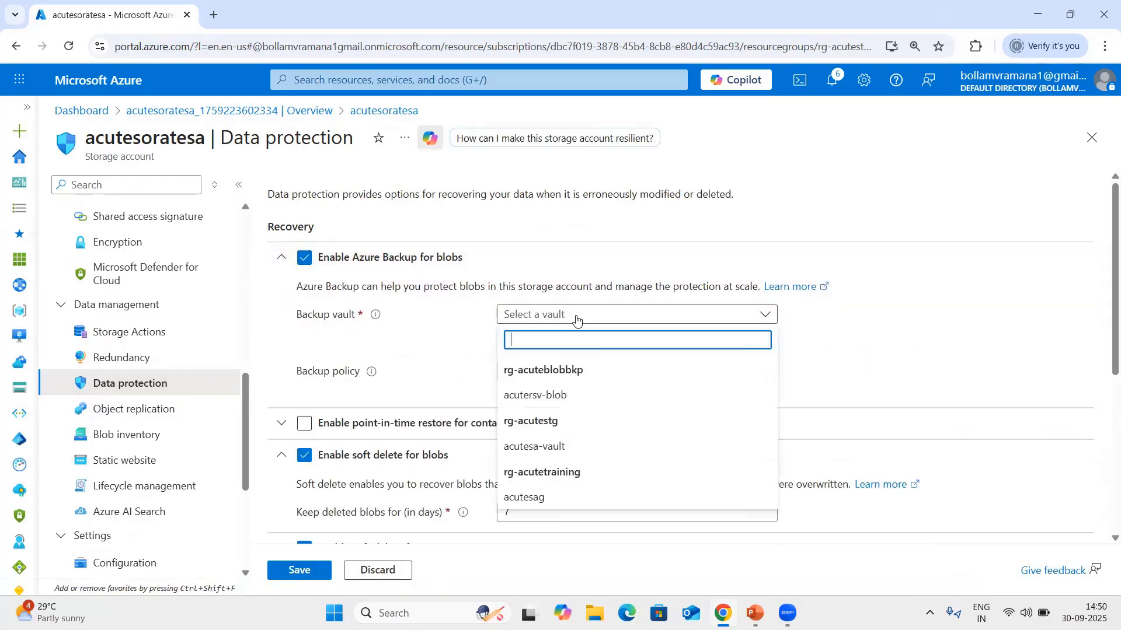
click(544, 443)
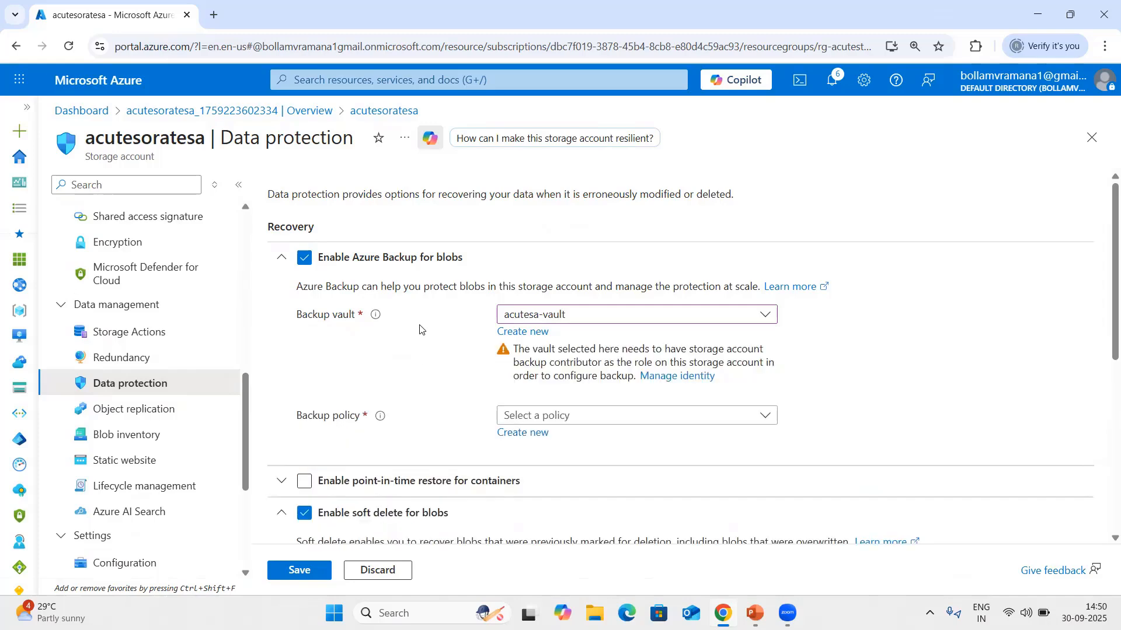
Start a new backup policy for the vault, name it Blobbackuppolicy, and continue to its schedule and retention settings.
scroll(588, 303, down, 2)
click(524, 287)
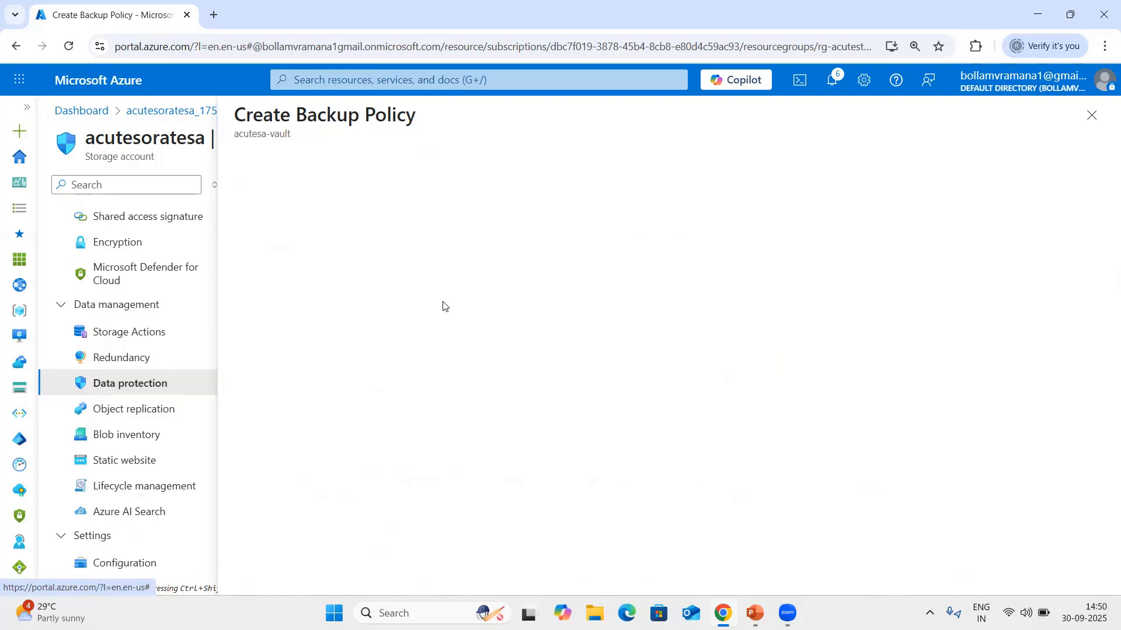
click(516, 220)
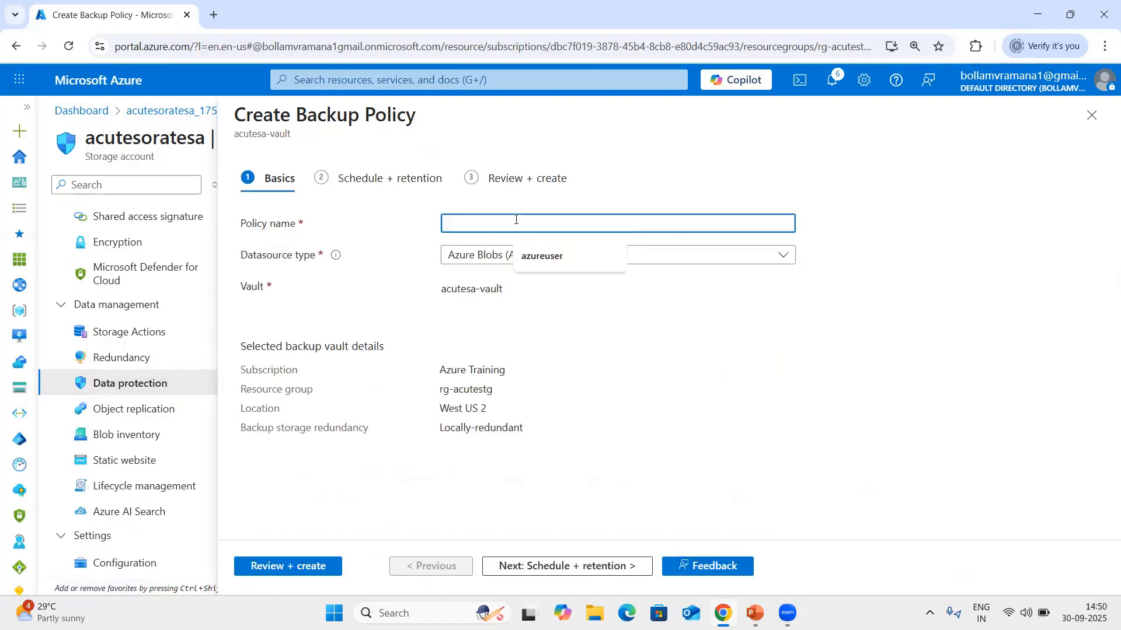
text(Blo)
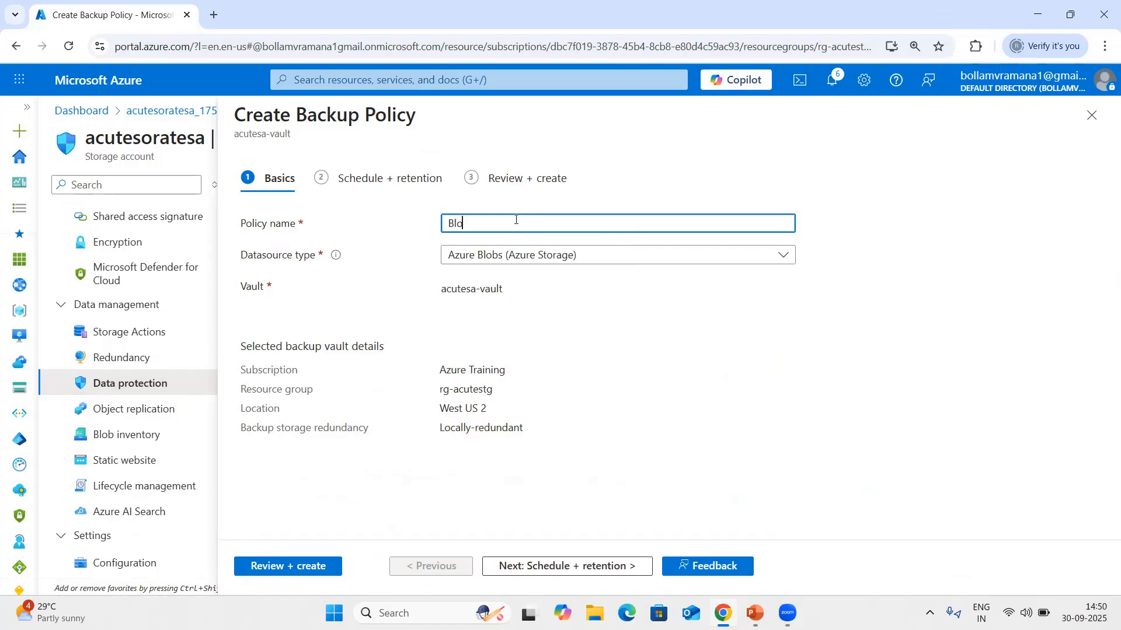
text(bbackuppolicy)
click(503, 223)
text(olicy)
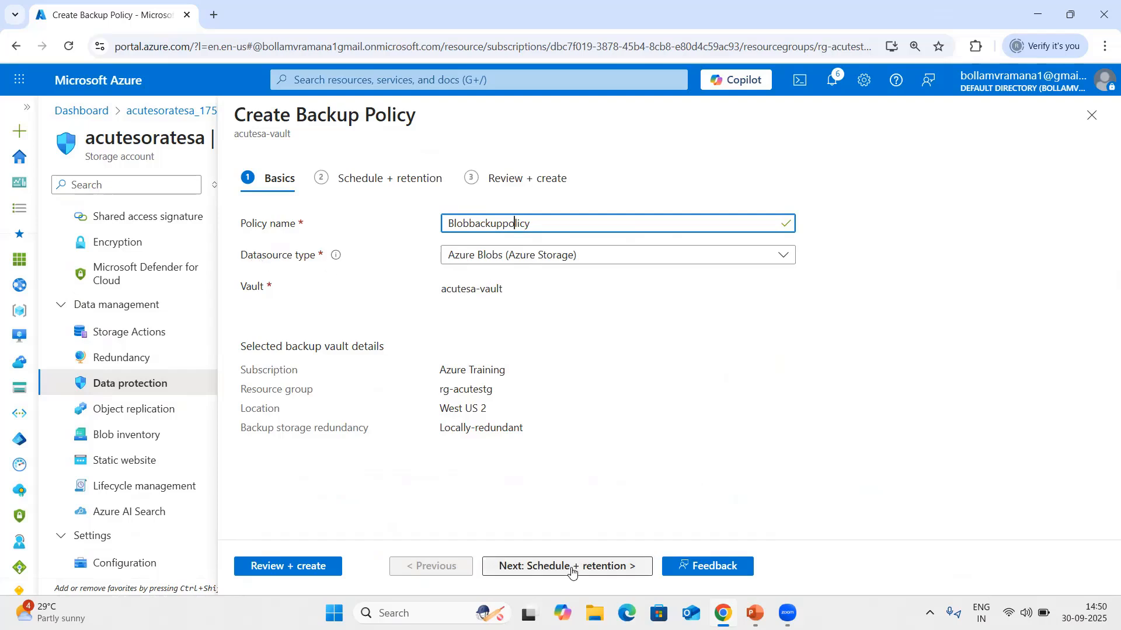
click(543, 565)
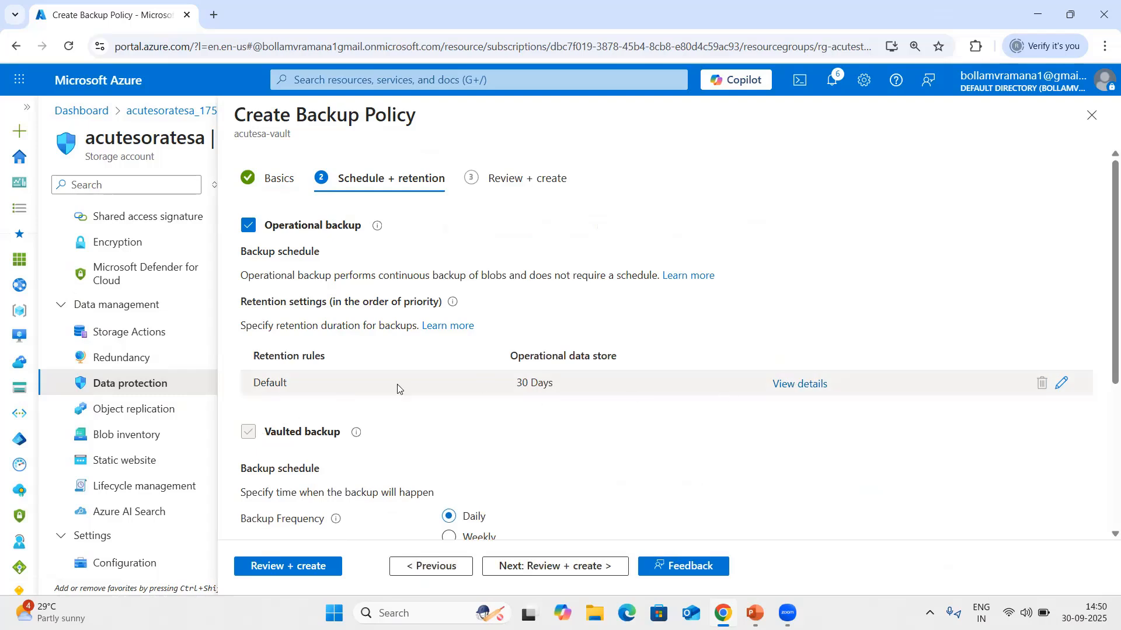
Set the Default retention rule of the operational backup to 7 days and update it.
click(1061, 382)
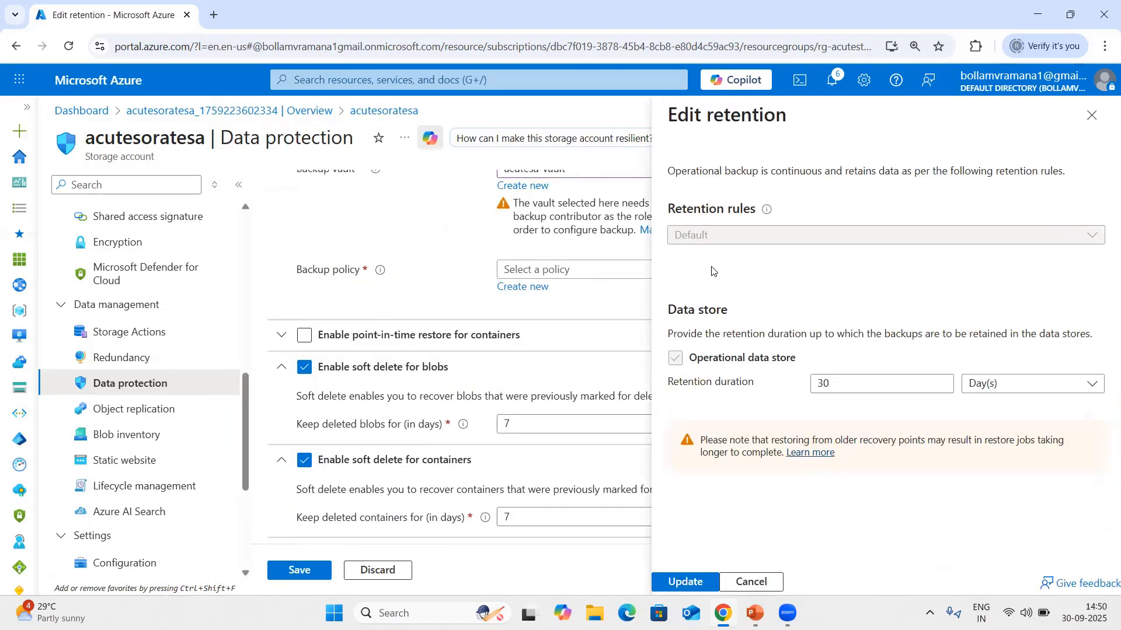
drag(867, 386, 728, 380)
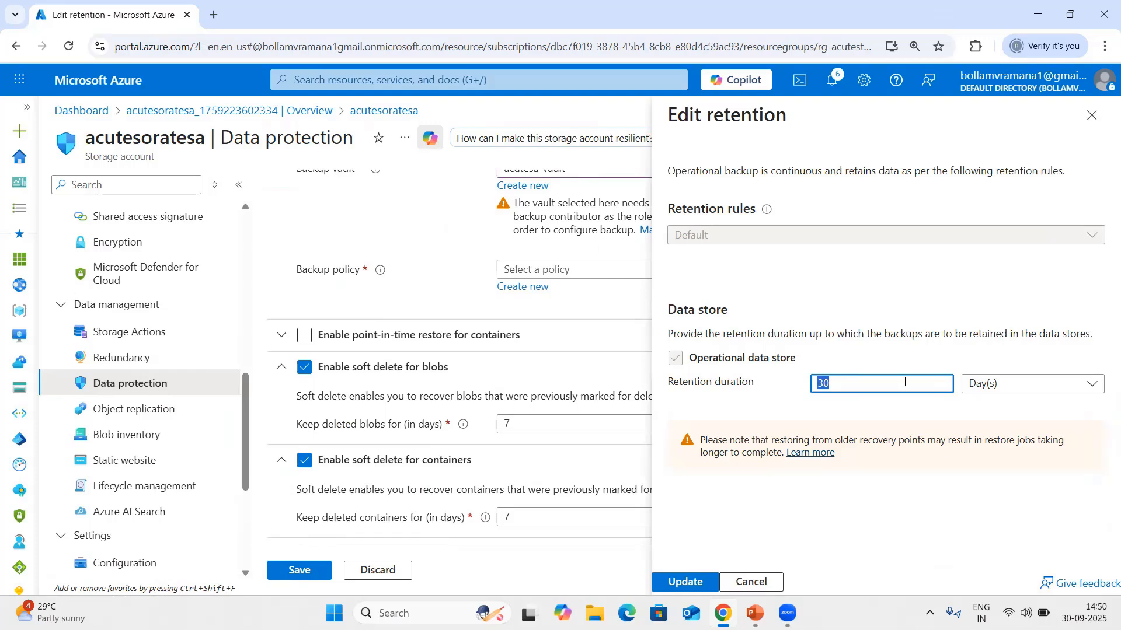
text(5)
drag(841, 386, 807, 383)
text(7)
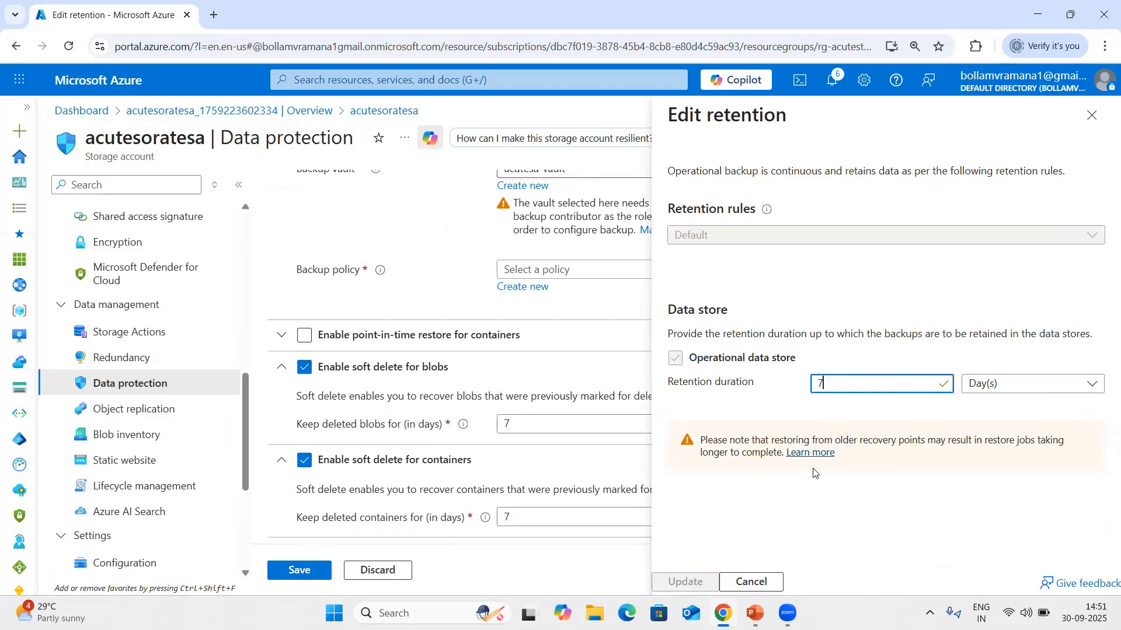
click(684, 582)
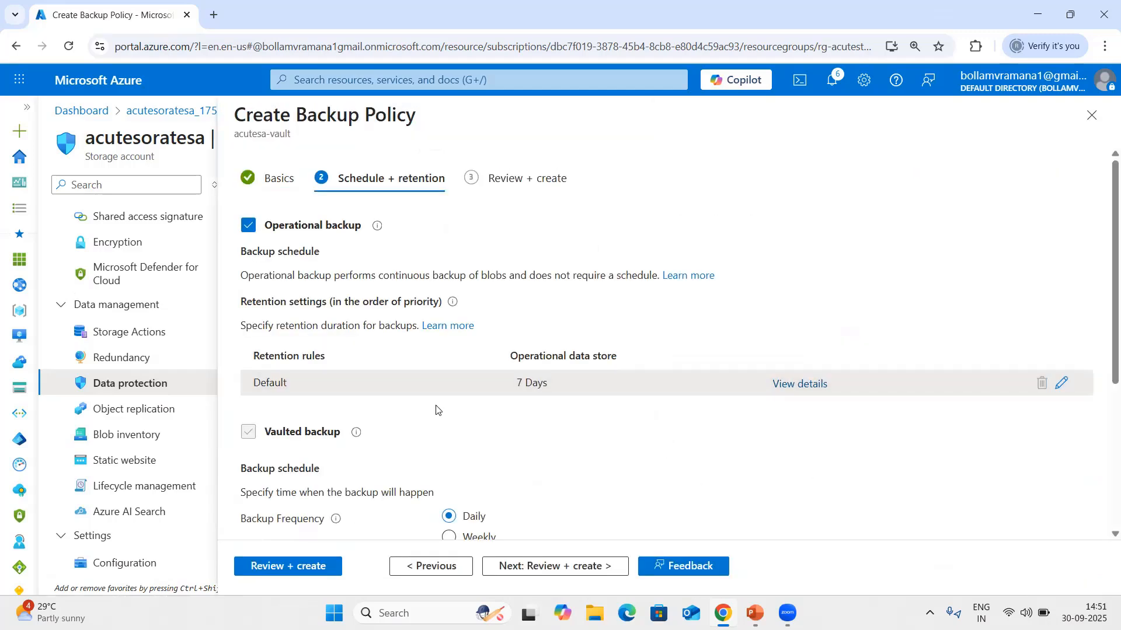
Try the weekly frequency and its day options for the vaulted backup, and return the frequency to Daily.
scroll(471, 370, down, 3)
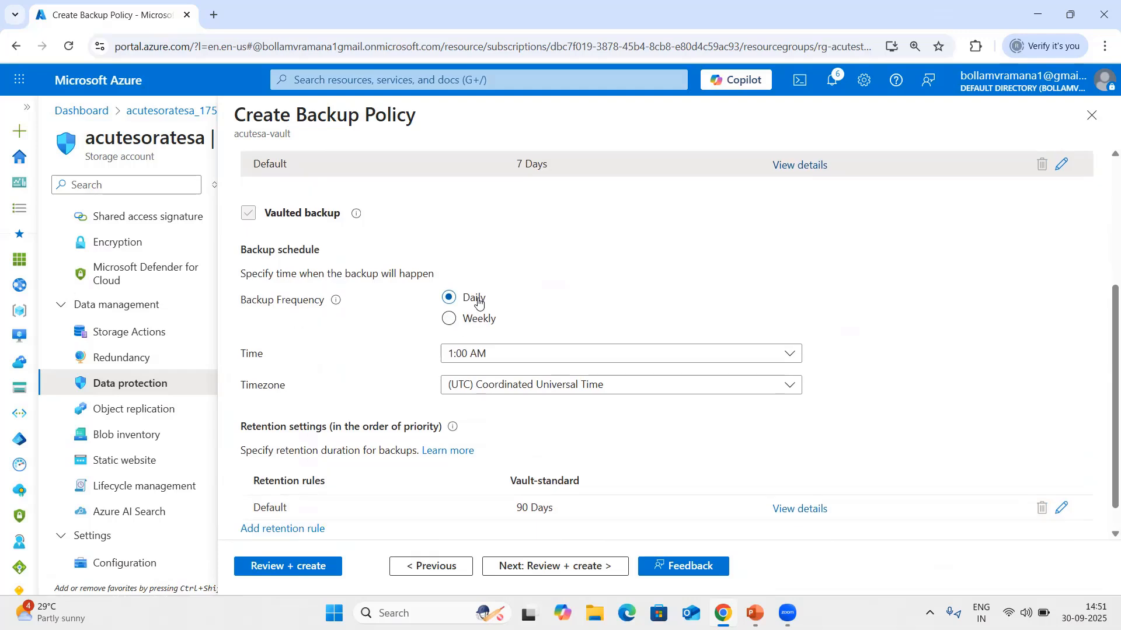
click(479, 319)
click(477, 299)
click(470, 320)
click(529, 359)
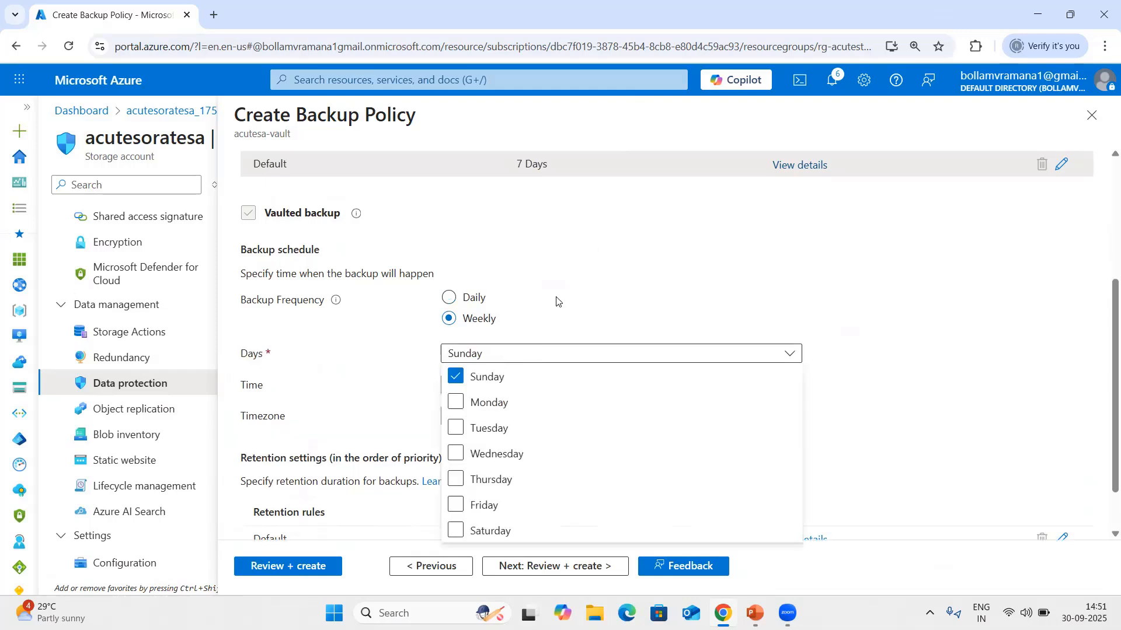
click(569, 259)
click(480, 298)
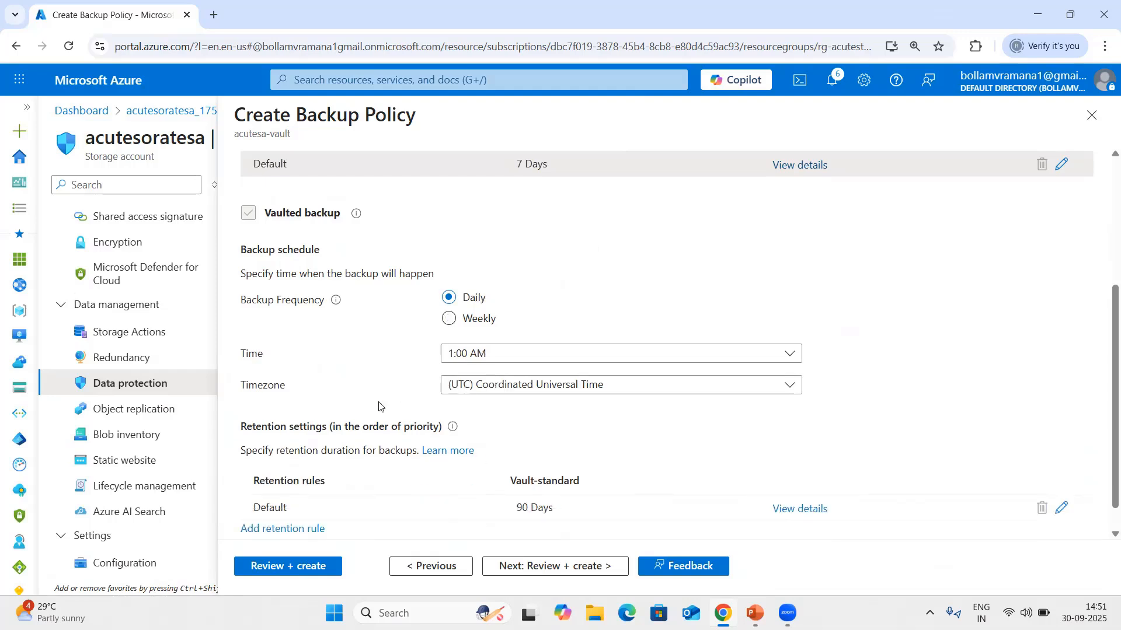
Try to edit the Default retention rule of the vaulted backup, keeping the unsaved policy edits.
scroll(362, 366, down, 1)
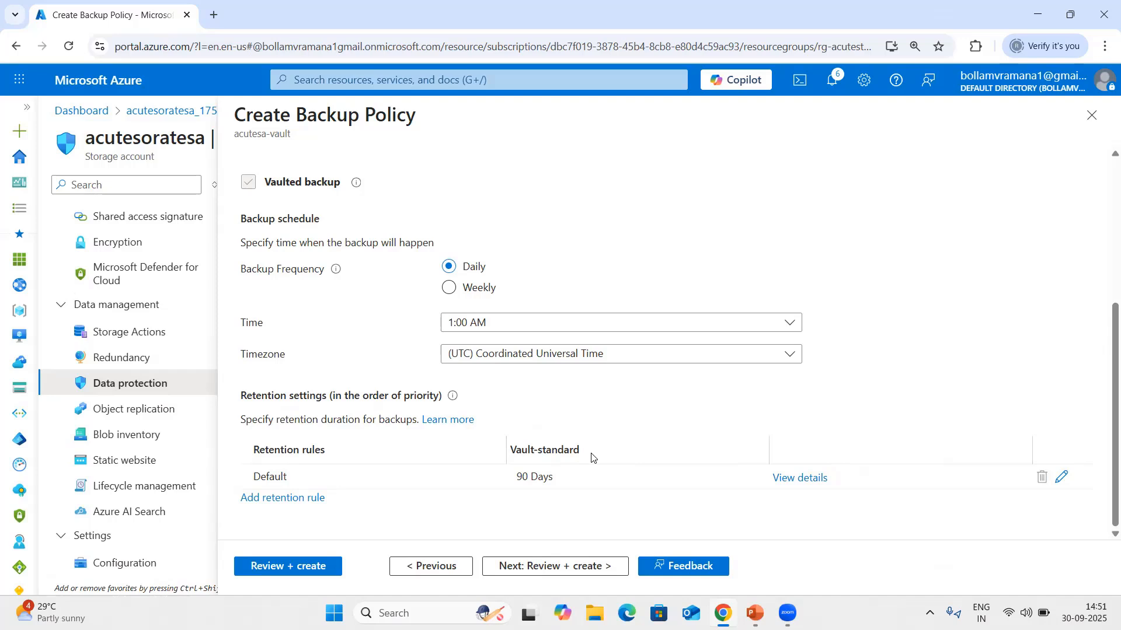
click(1061, 476)
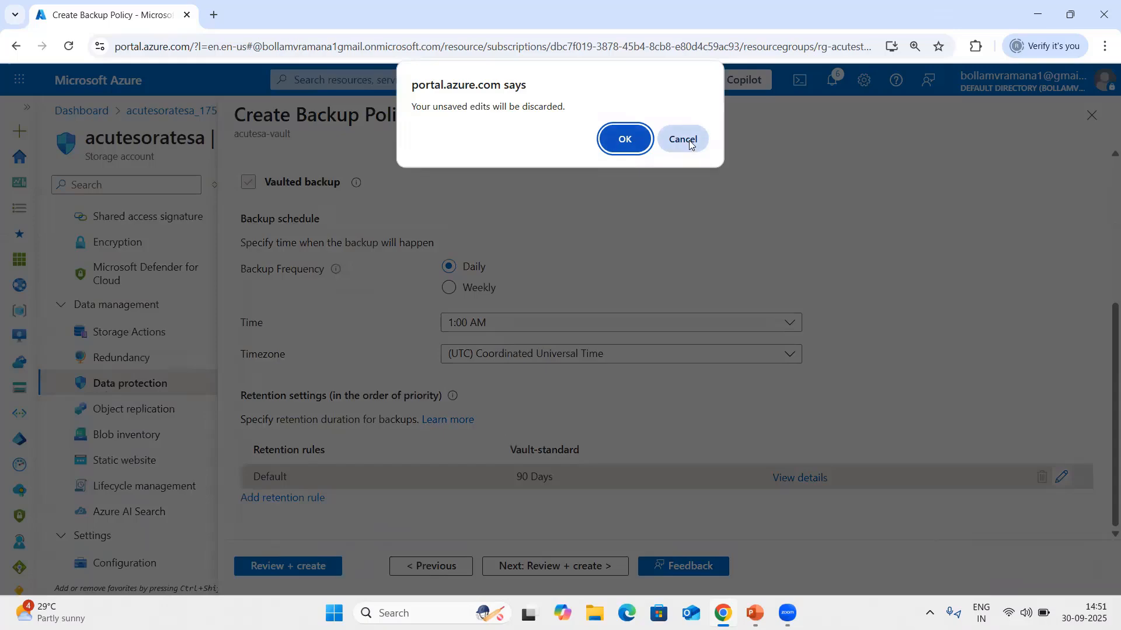
click(690, 143)
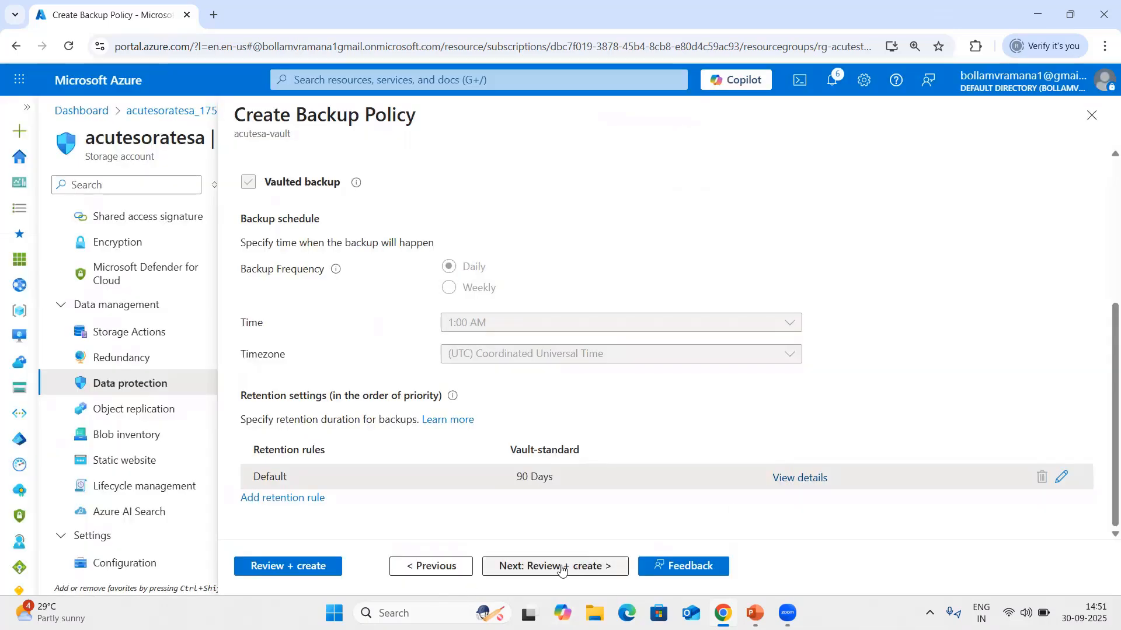
Review and create the Blobbackuppolicy backup policy.
click(288, 568)
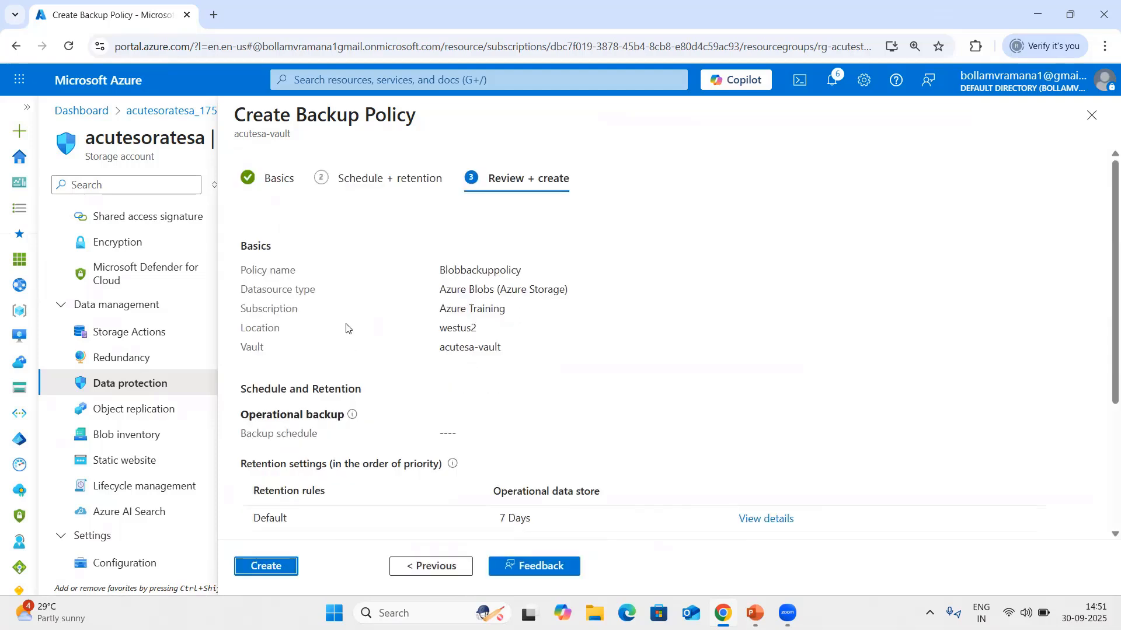
click(266, 569)
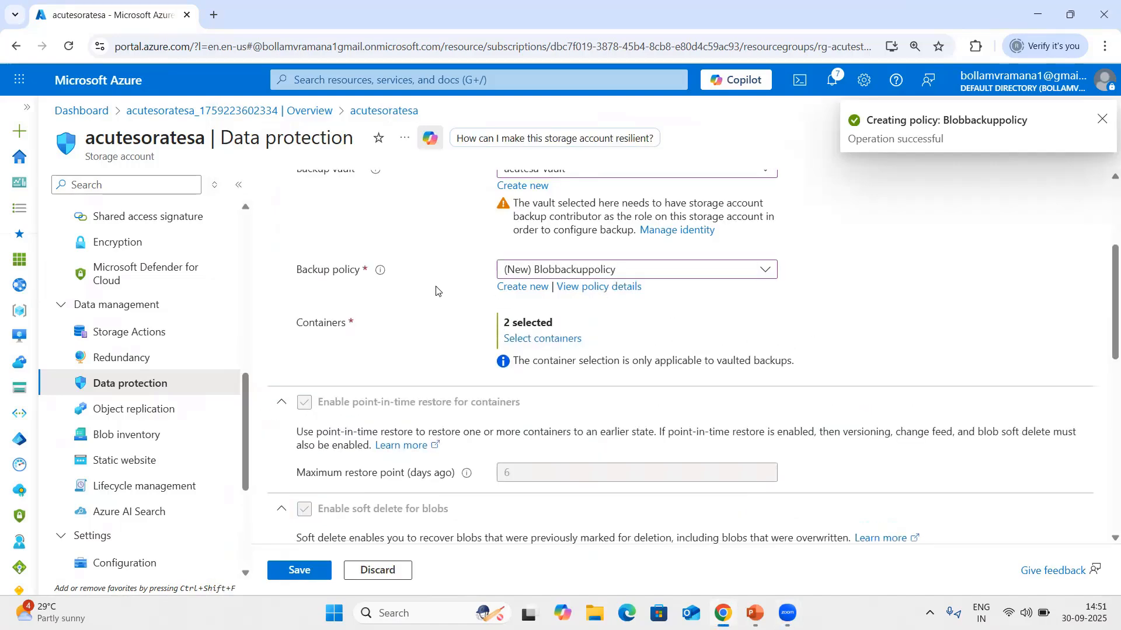
Check the option to browse individual containers, and choose to back up all containers in the storage account.
scroll(400, 285, down, 1)
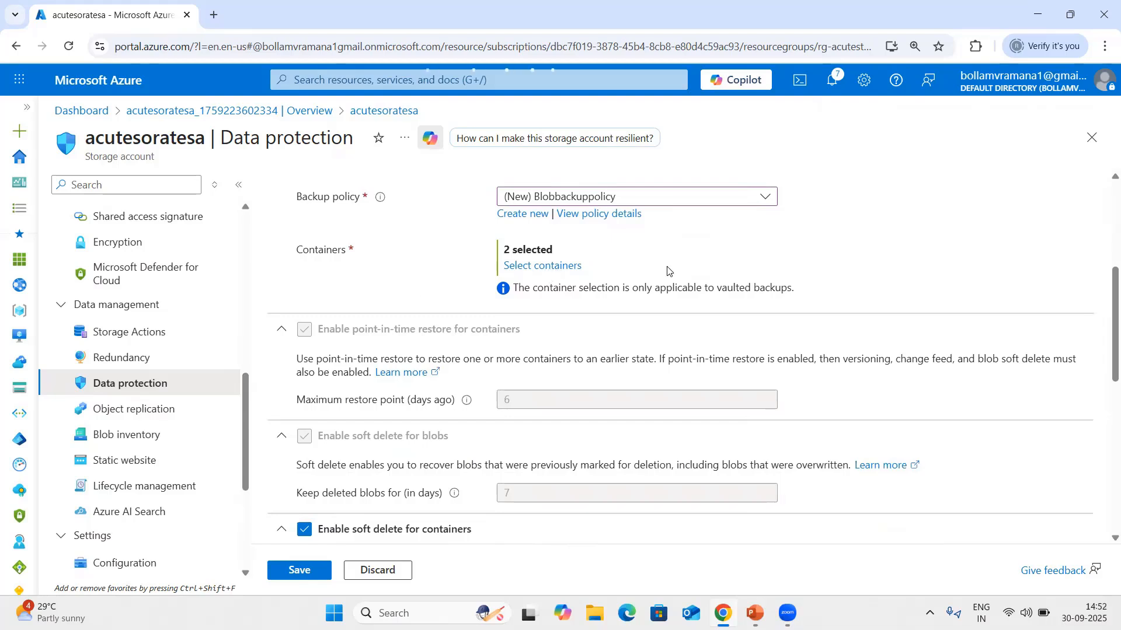
click(549, 266)
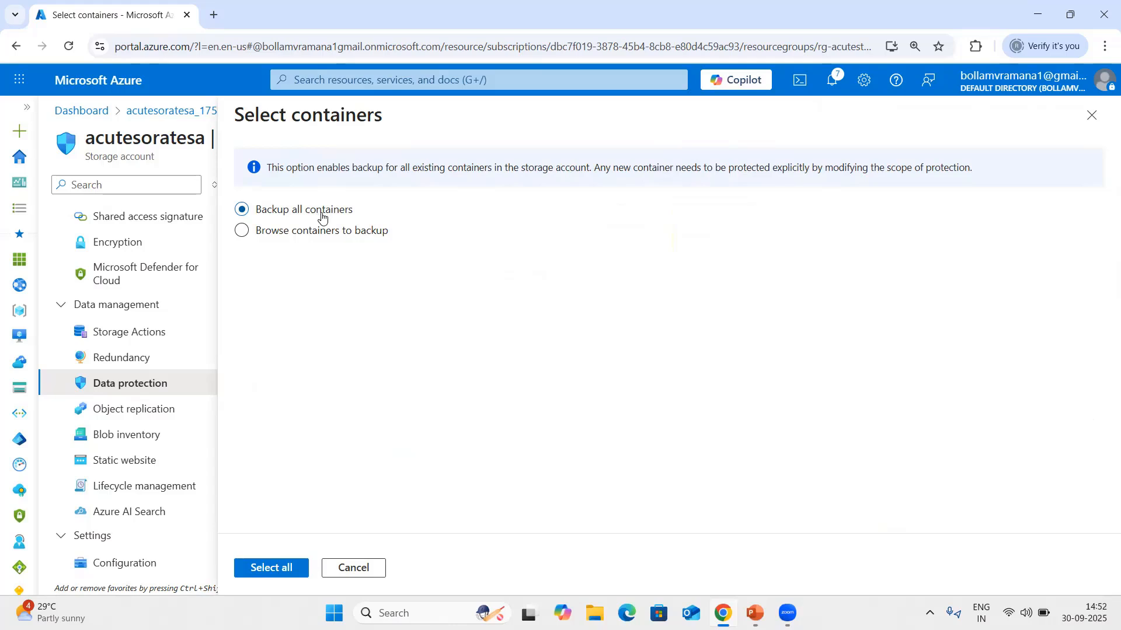
click(305, 232)
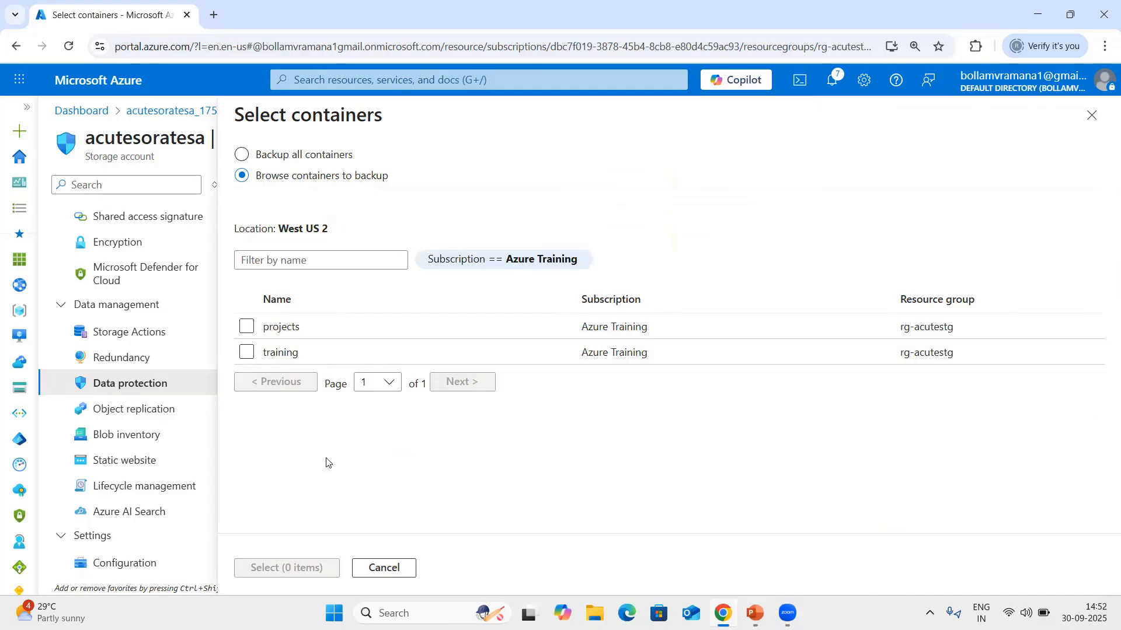
click(299, 155)
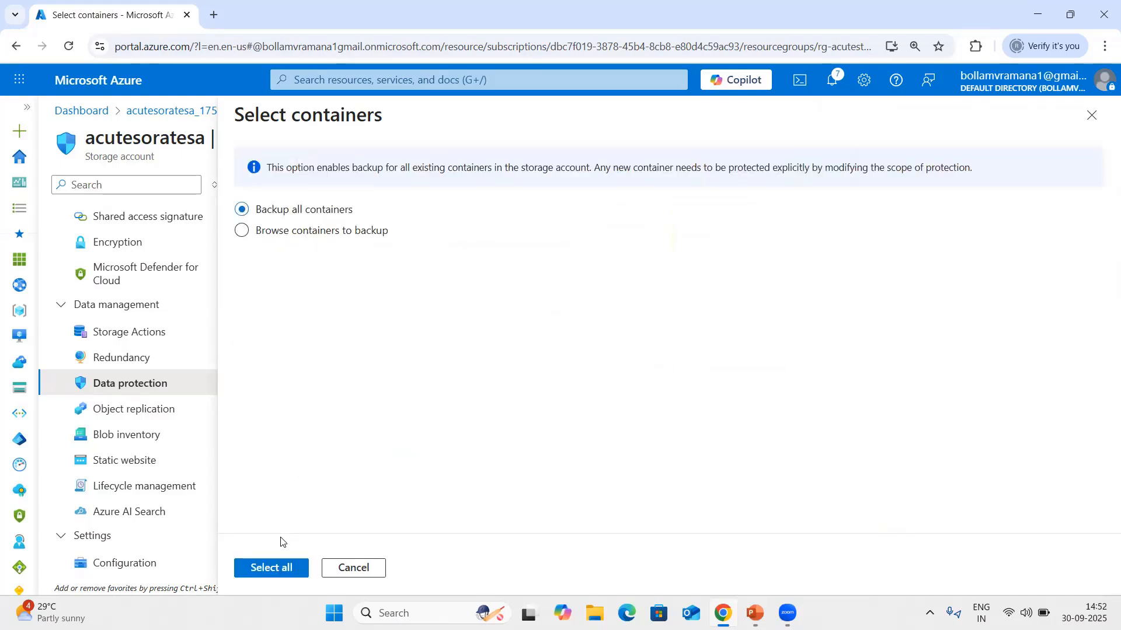
click(264, 577)
Look over the remaining soft delete, versioning and change feed options, and save the data protection settings.
scroll(401, 331, down, 2)
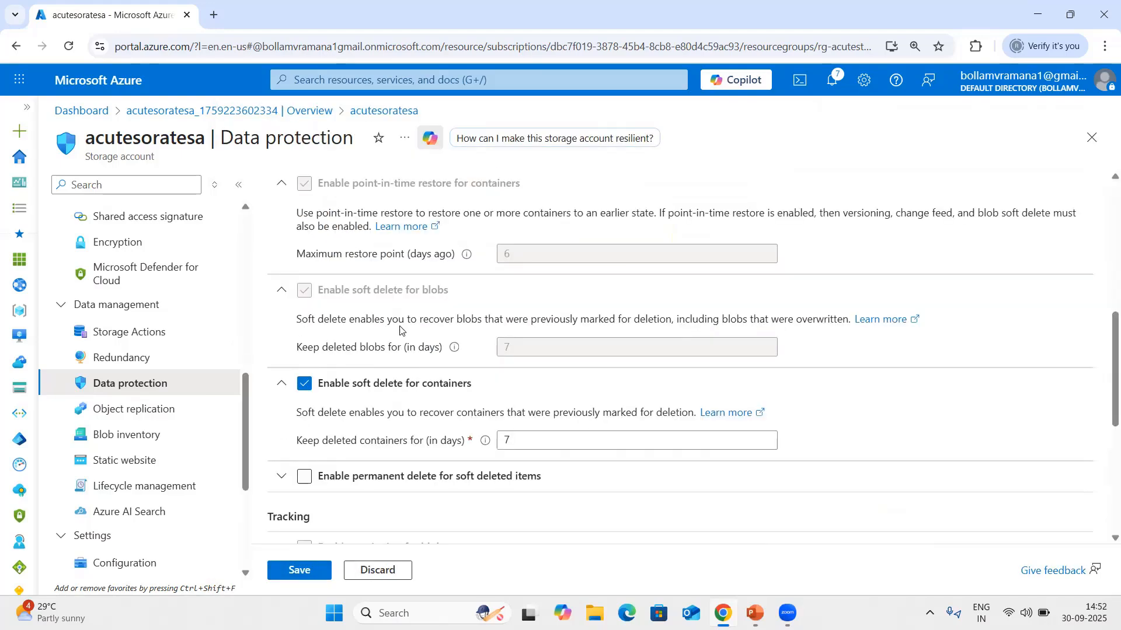
scroll(401, 331, down, 5)
click(293, 572)
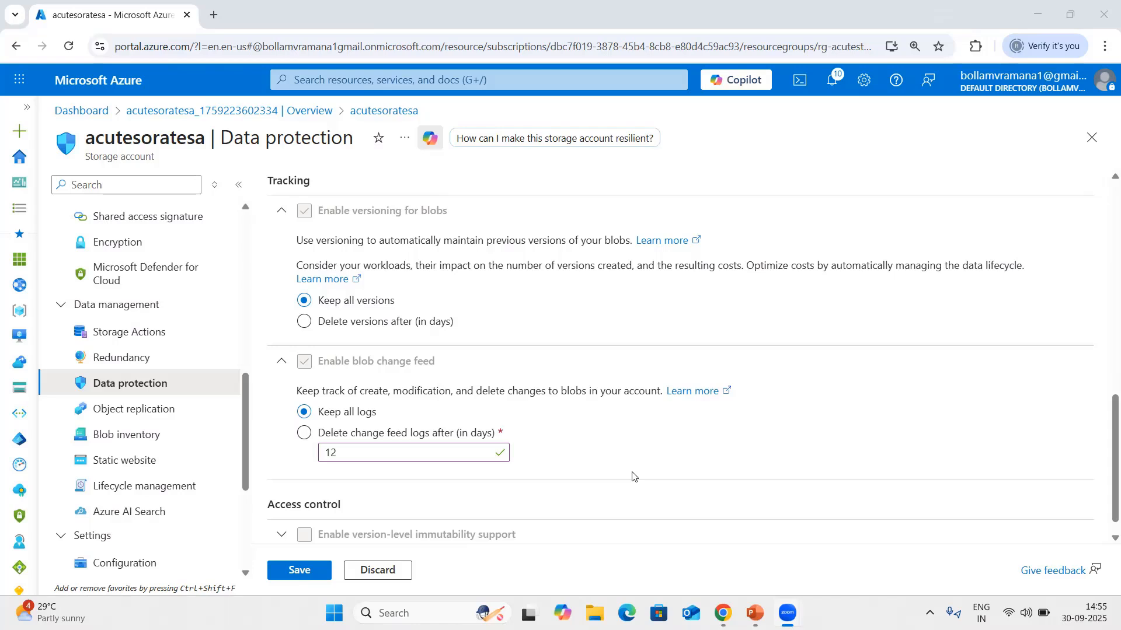
scroll(502, 320, down, 1)
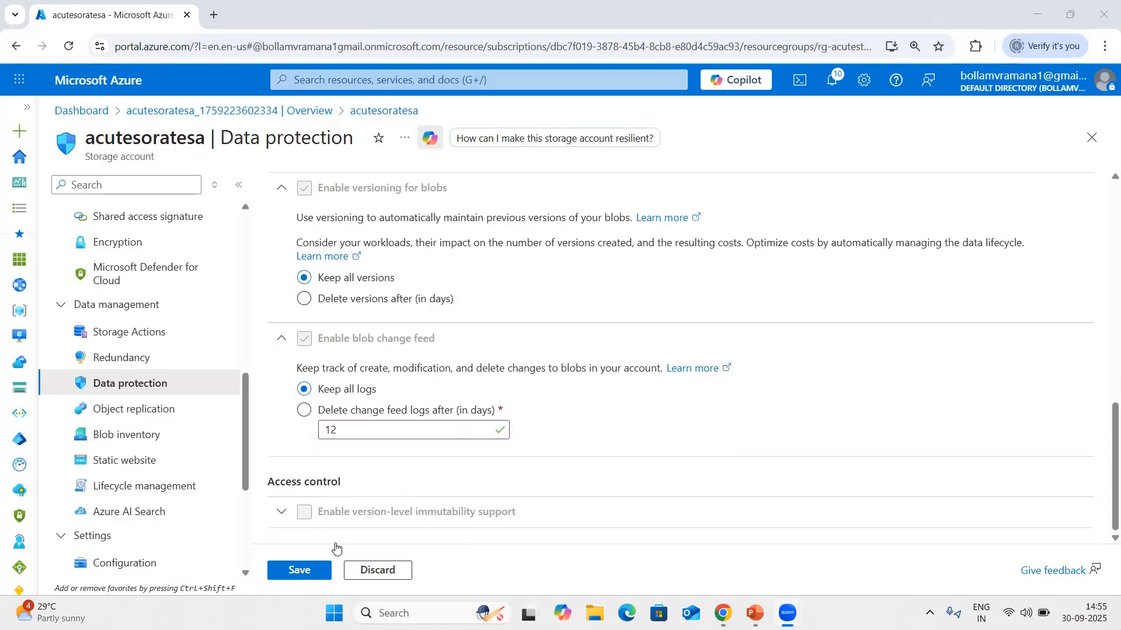
click(293, 569)
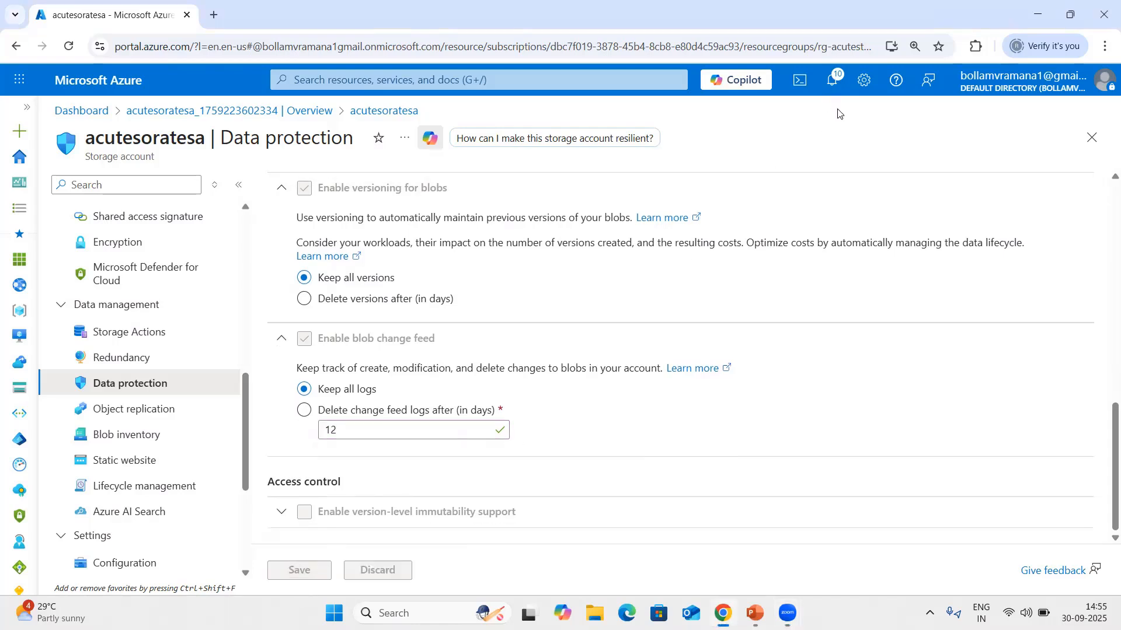
Check the notifications for the data protection update, and review the blob backup vault and policy on the Data protection page.
click(840, 89)
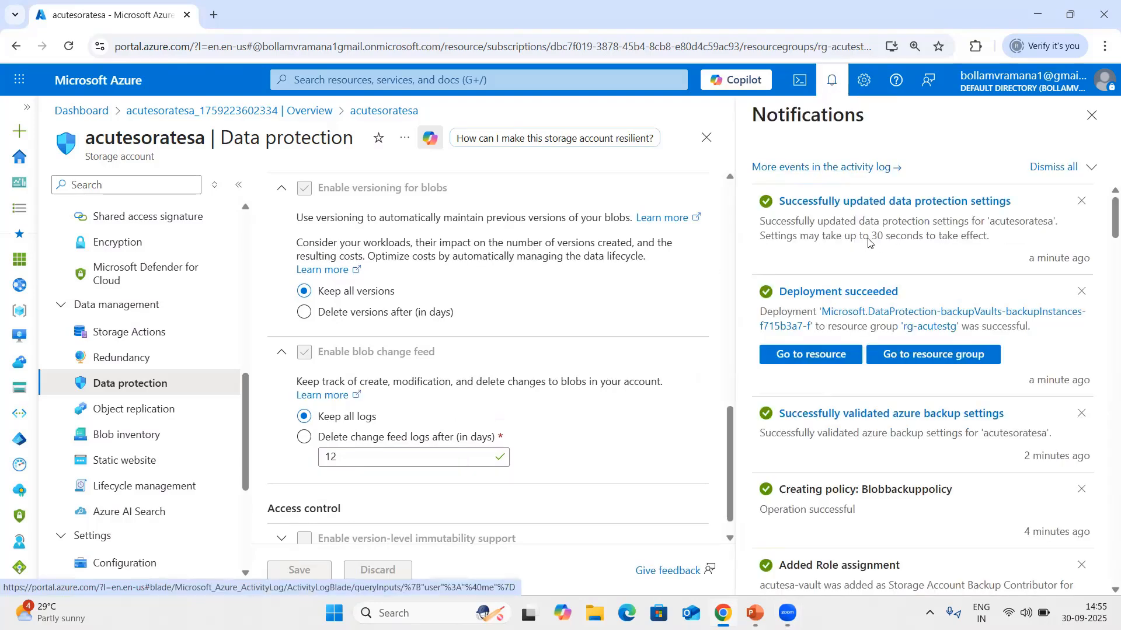
click(1091, 116)
scroll(664, 298, up, 10)
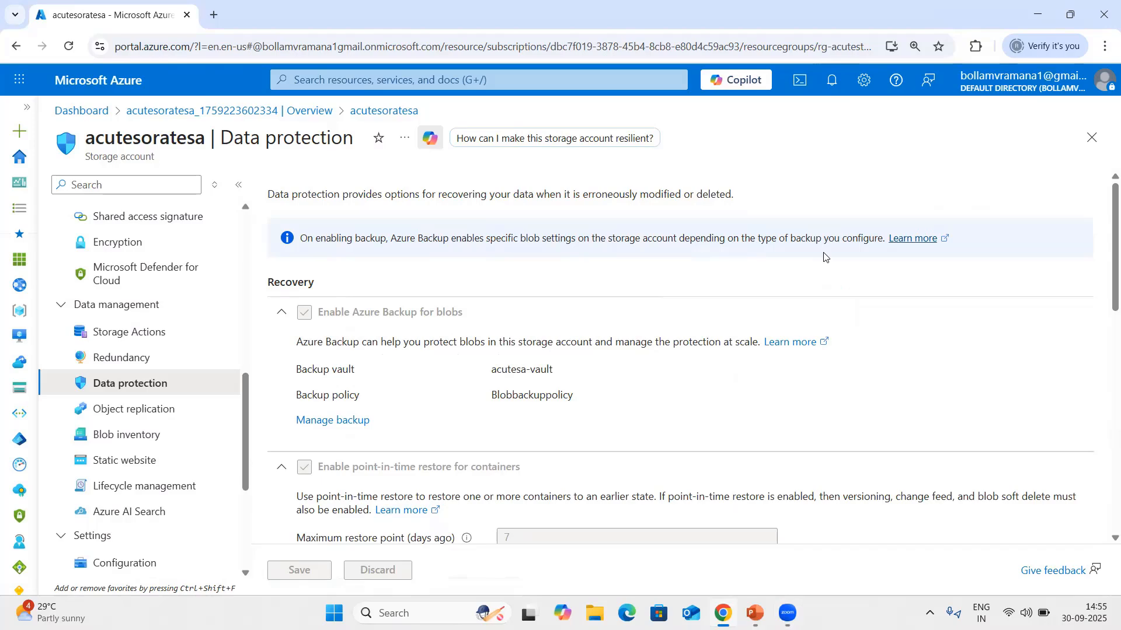
Open the storage account's Containers list and check which restore options are offered with no container selected.
scroll(151, 323, up, 5)
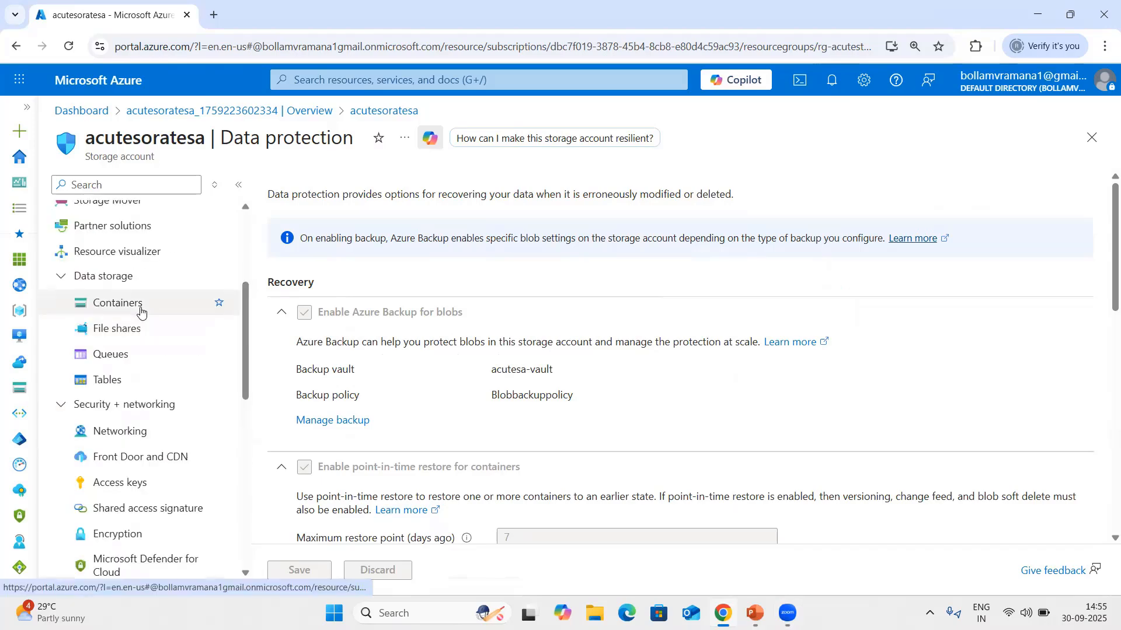
click(125, 304)
click(625, 137)
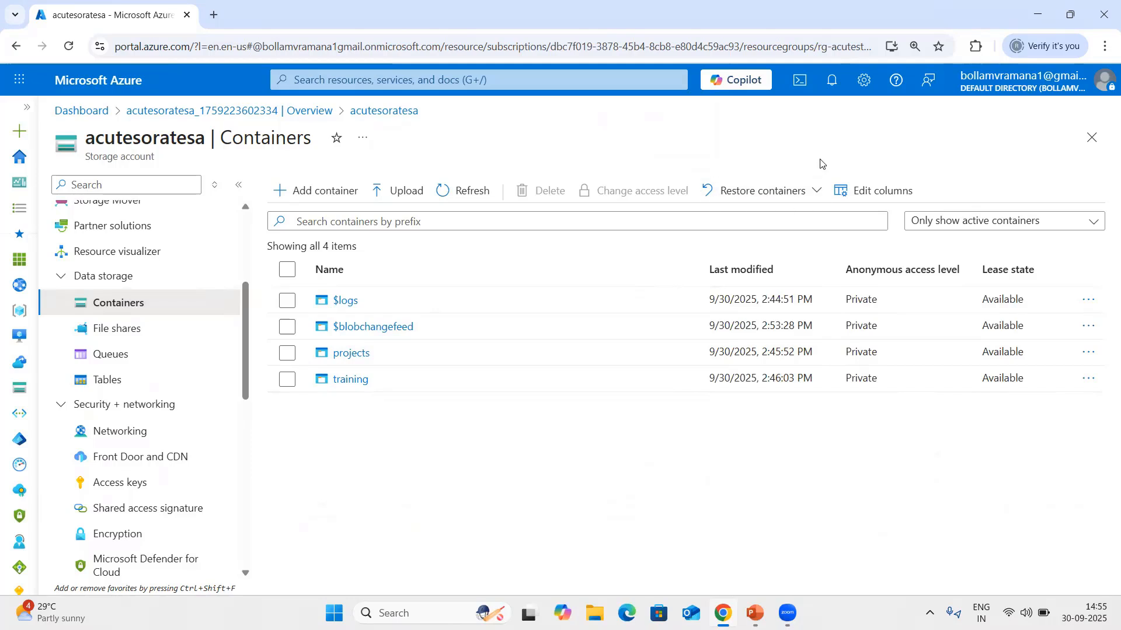
click(814, 193)
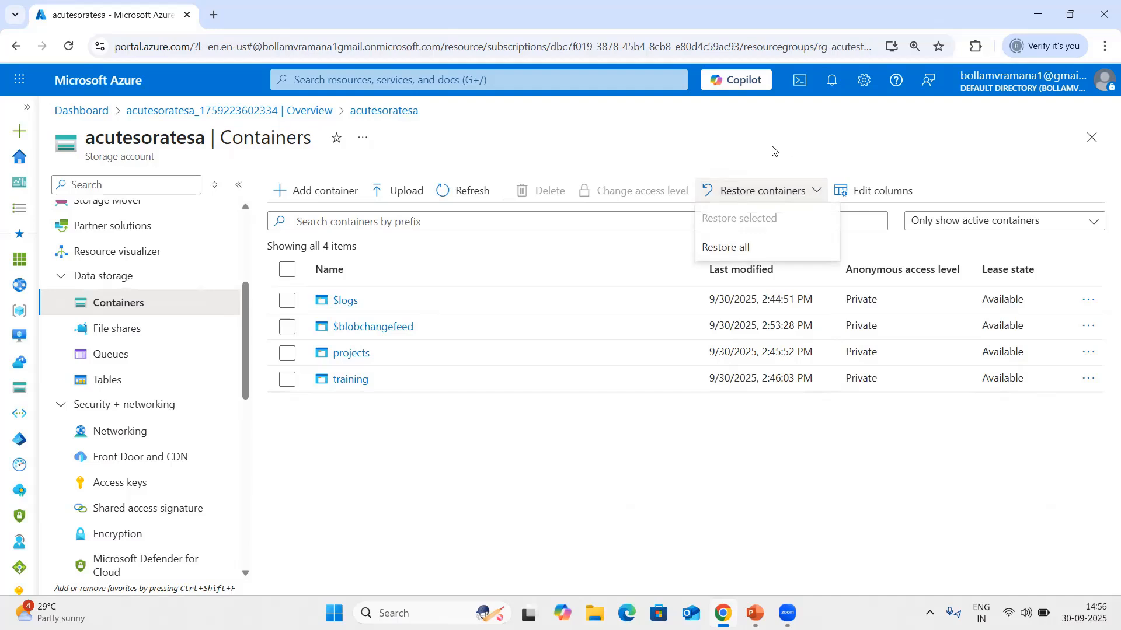
click(374, 455)
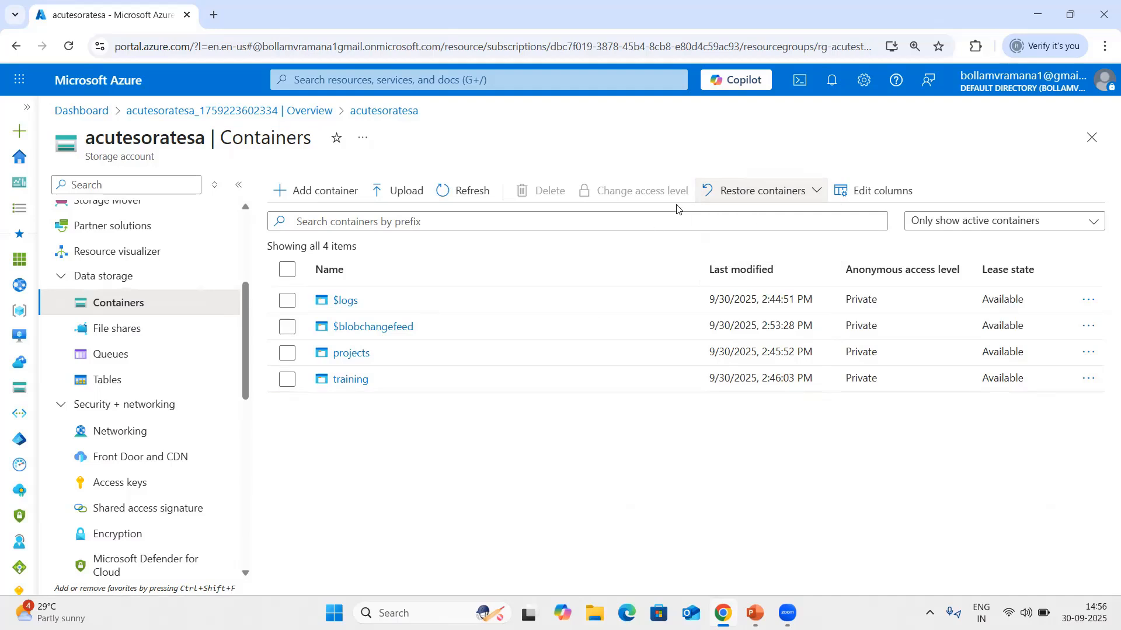
click(752, 192)
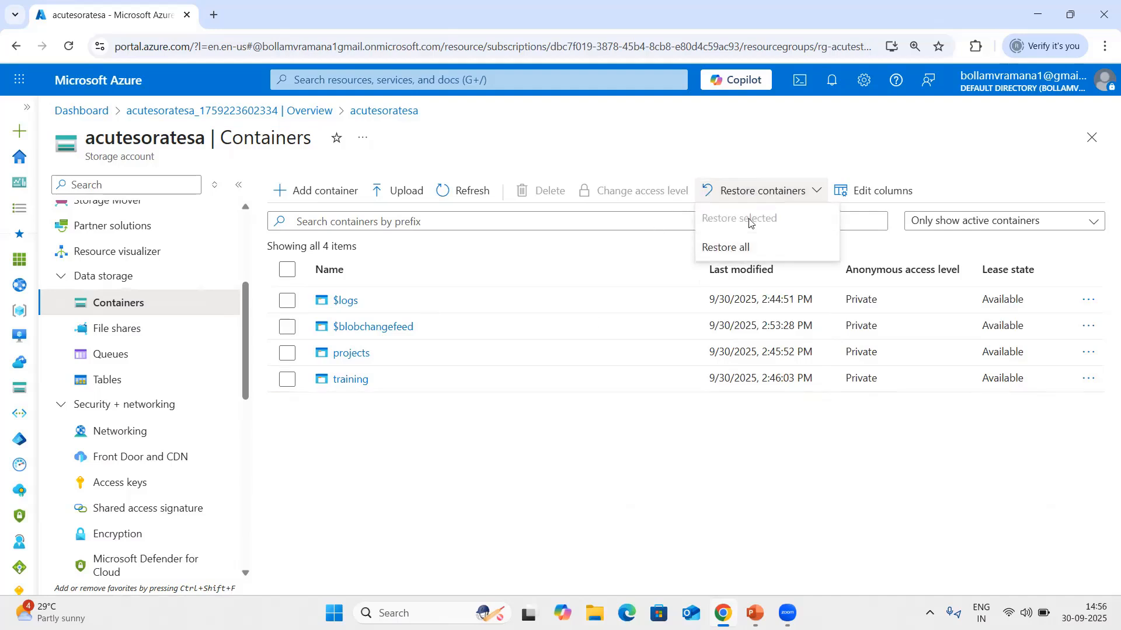
click(319, 429)
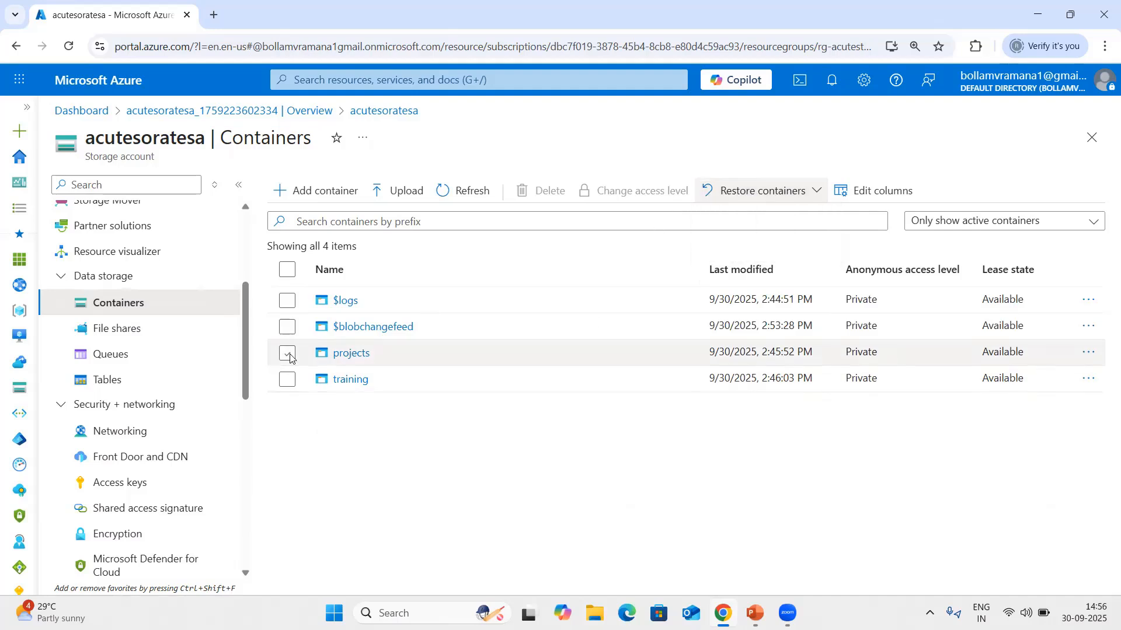
Select the projects container and open the restore settings for the selected container.
click(291, 356)
click(290, 355)
click(795, 197)
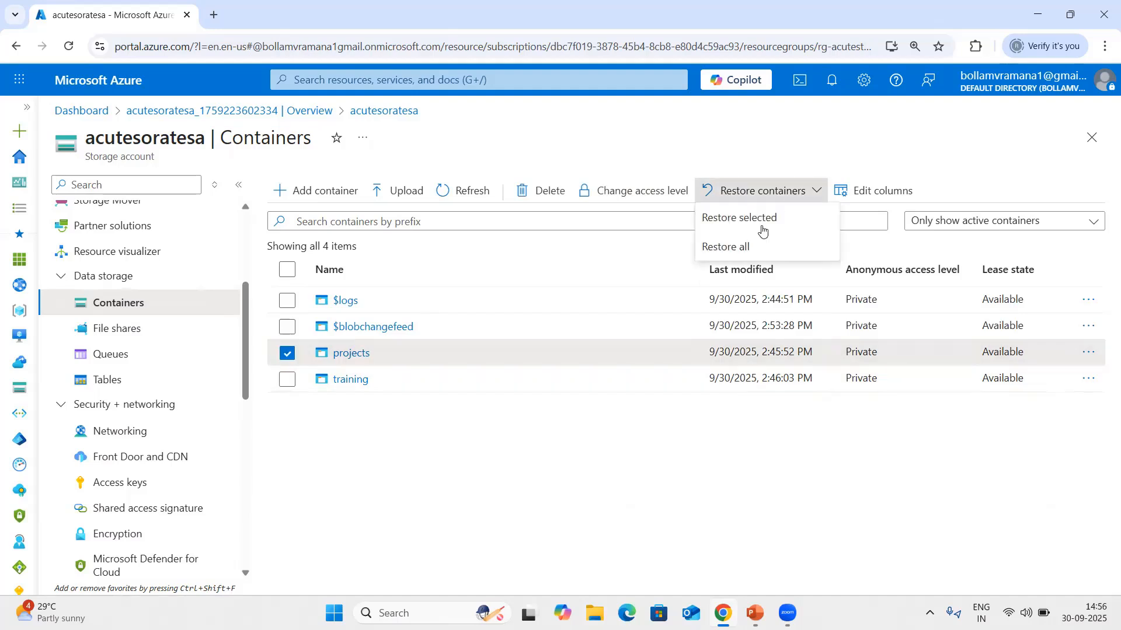
click(763, 221)
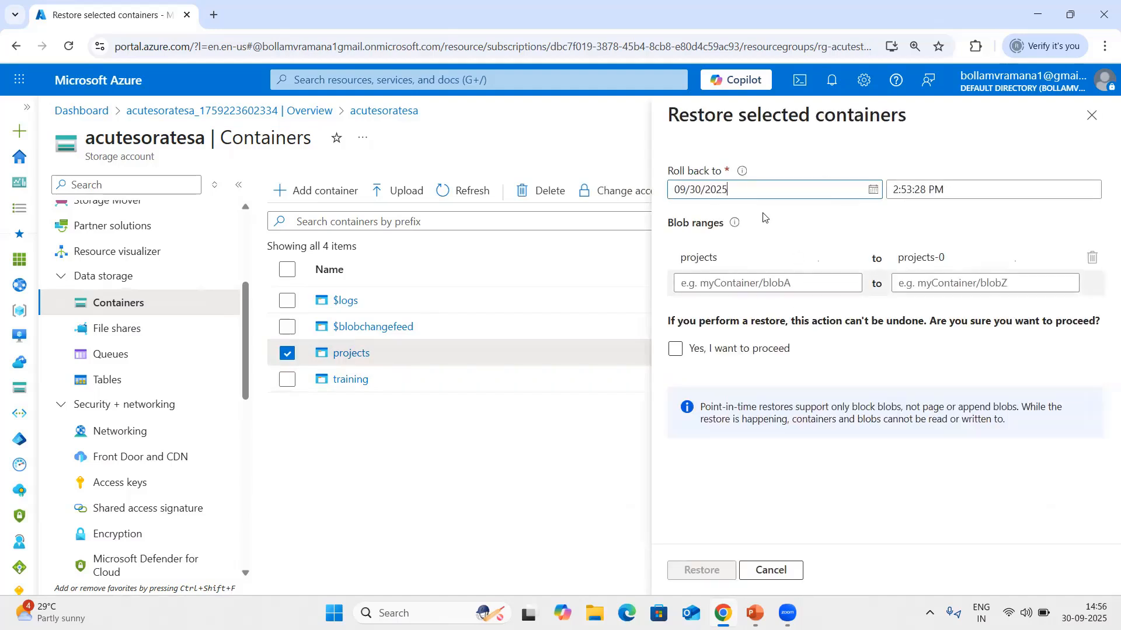
Check the available roll-back dates for the projects container and choose September 30, 2025.
click(751, 197)
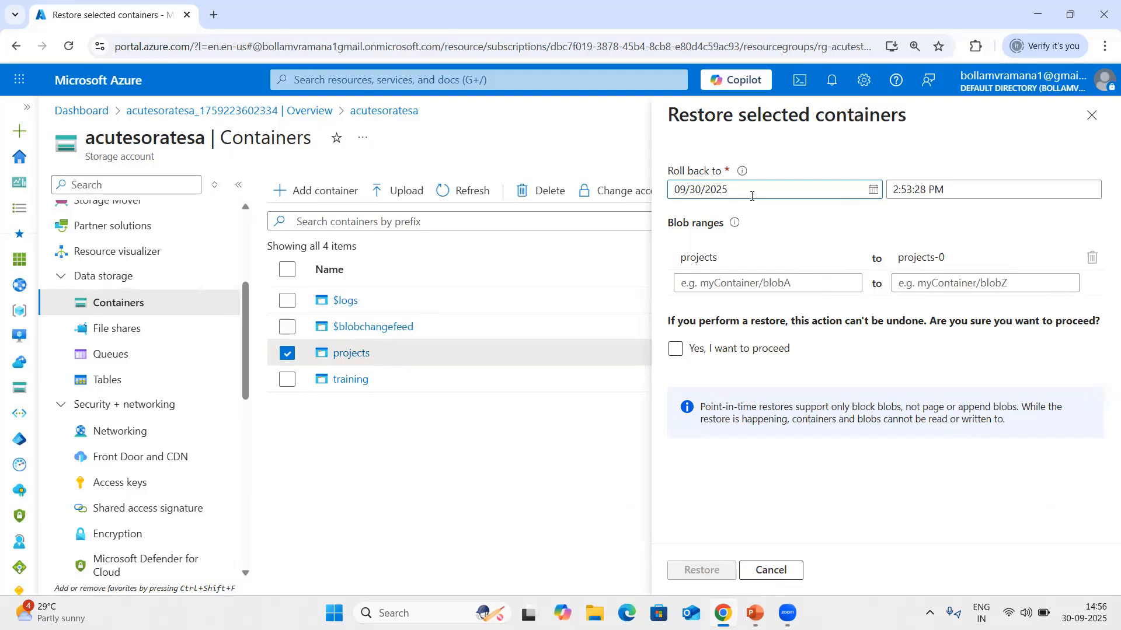
click(873, 189)
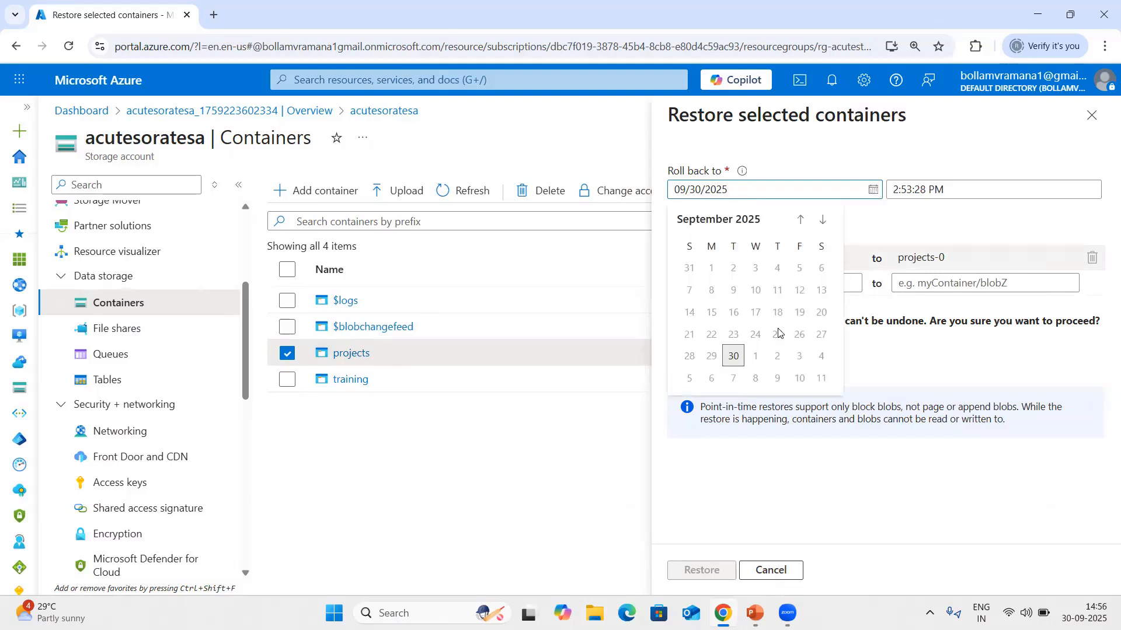
click(733, 355)
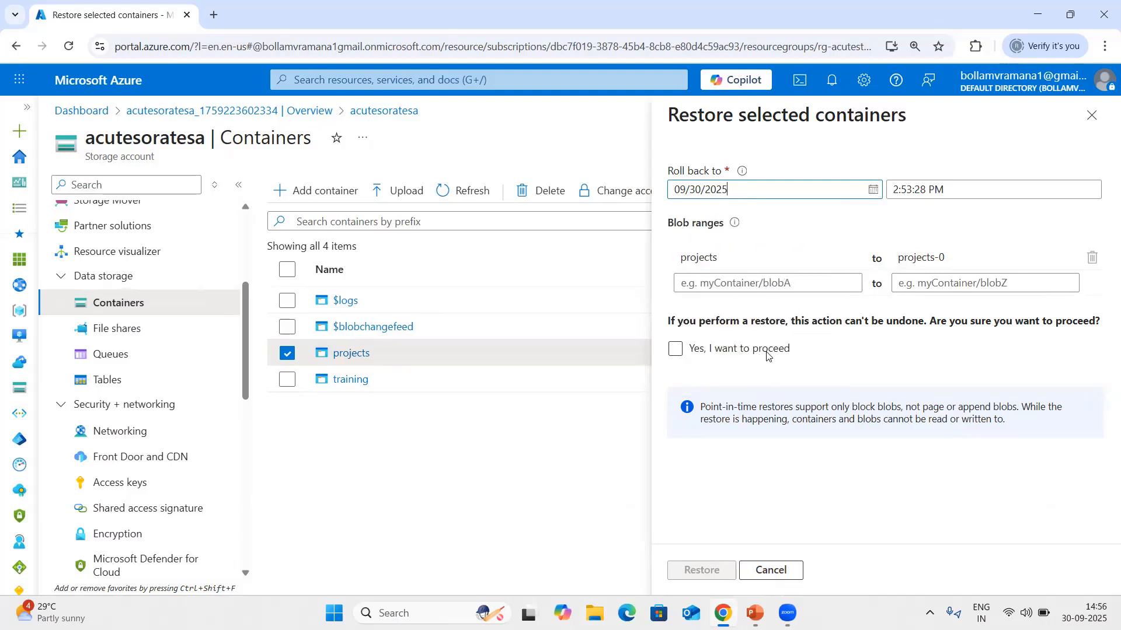
click(874, 193)
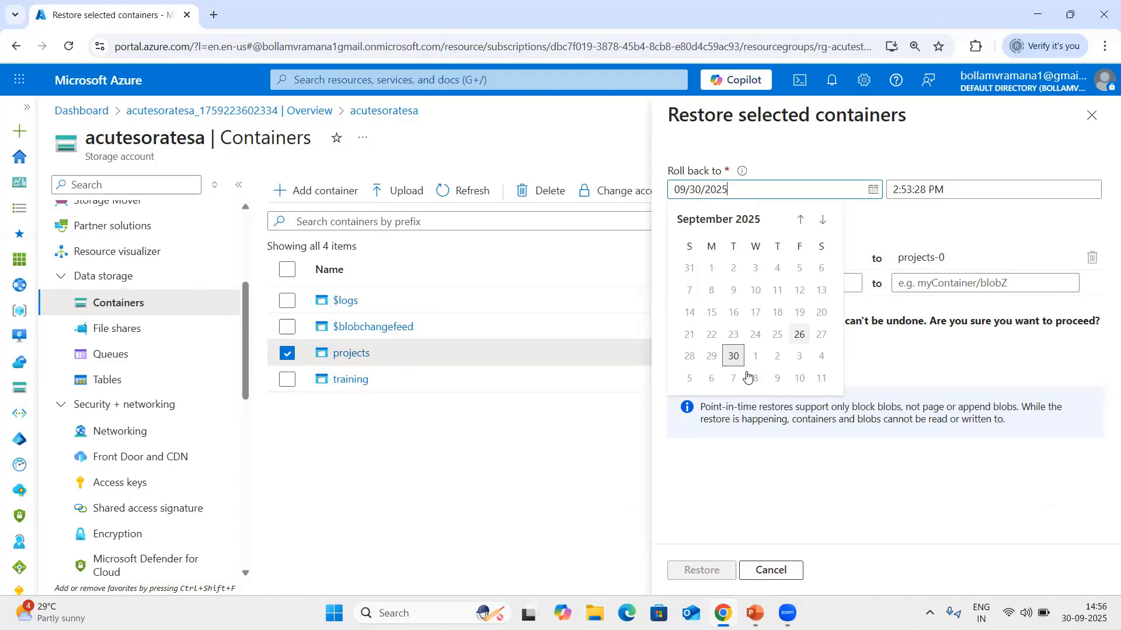
click(917, 226)
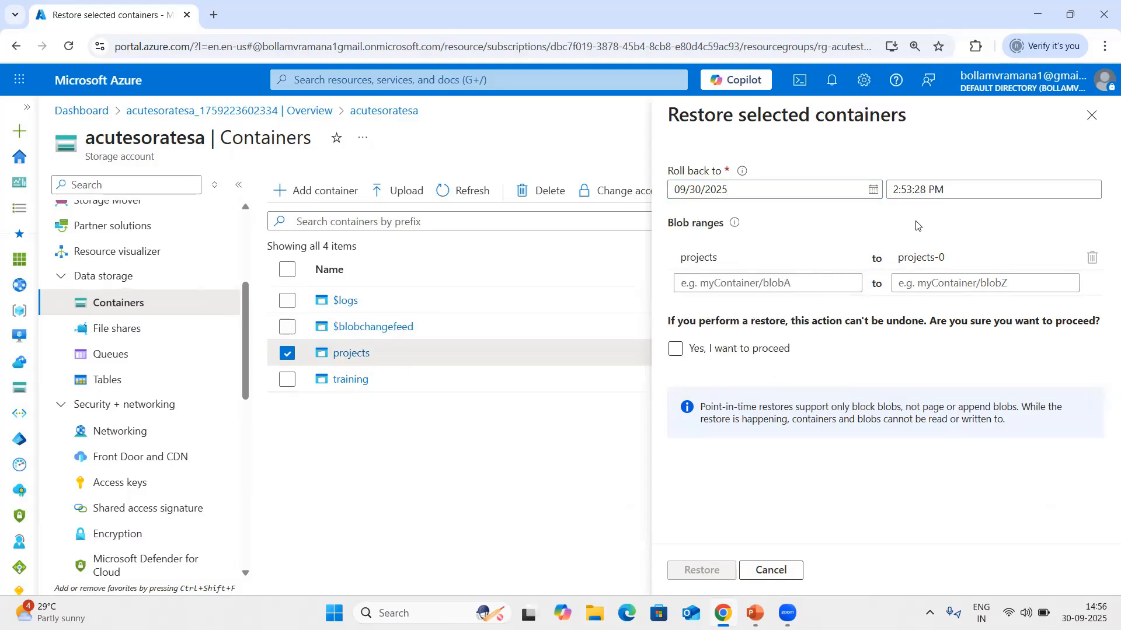
Check the projects blob range, acknowledge that the restore can't be undone, and cancel the restore.
click(960, 261)
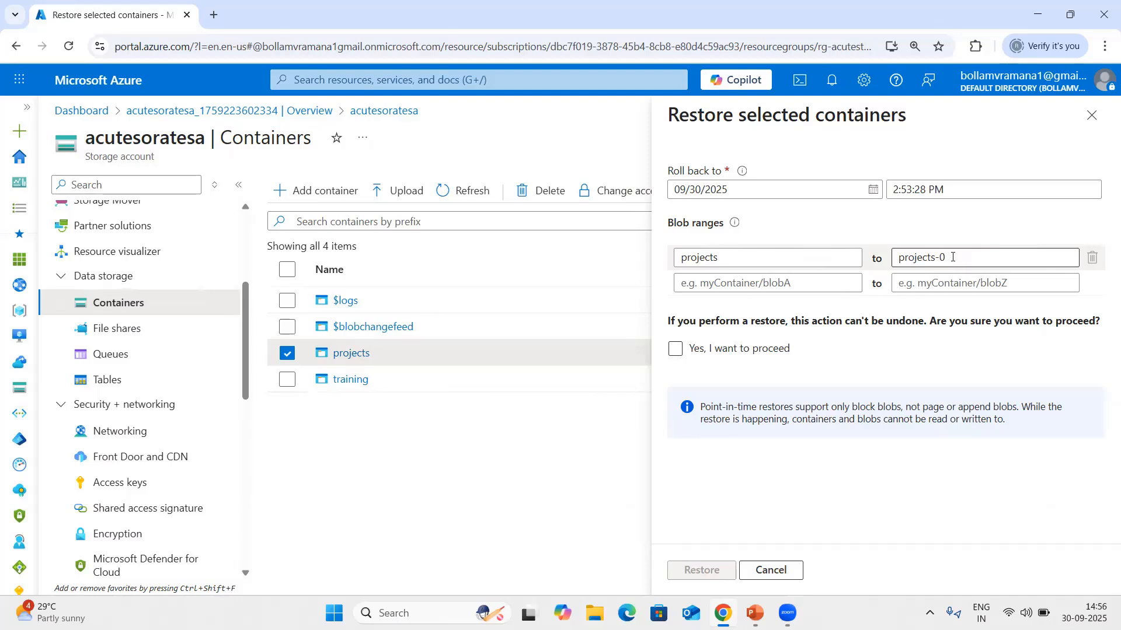
click(676, 349)
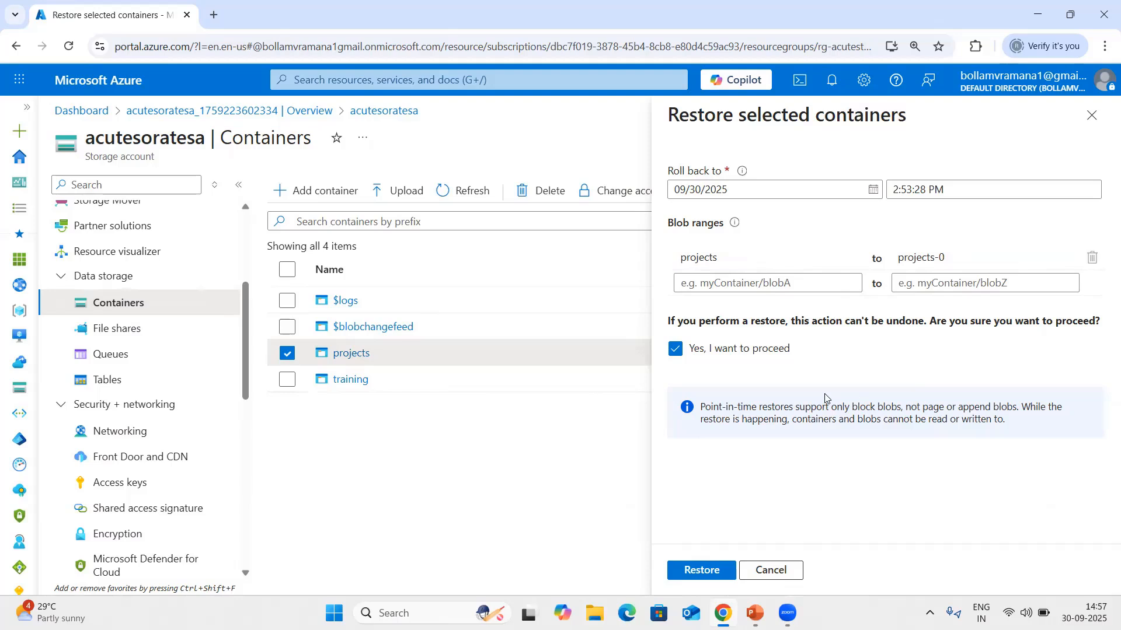
click(769, 572)
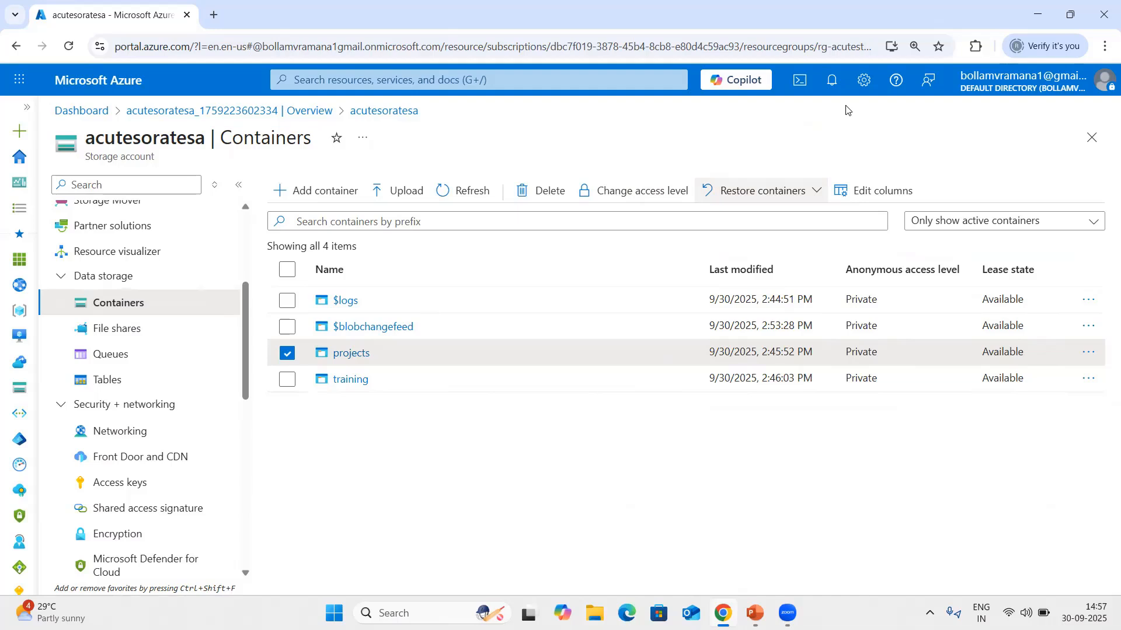